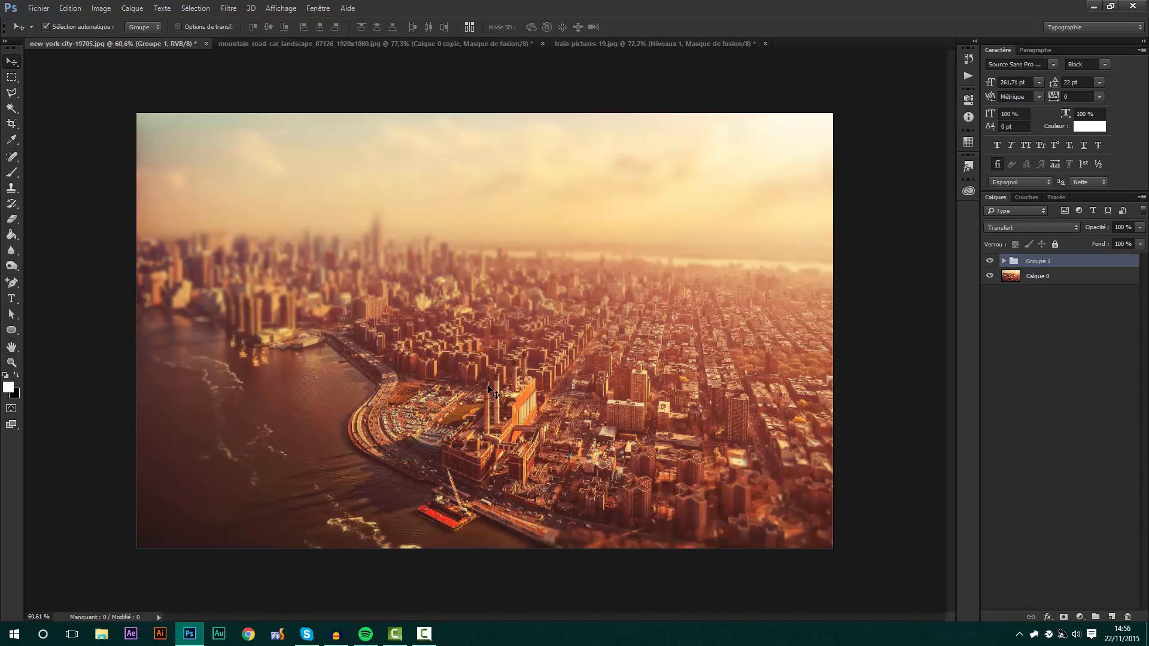
Compare the New York image with and without its Groupe 1 effects, and view the mountain road and train examples.
{"action": "left_click", "coordinate": [990, 261]}
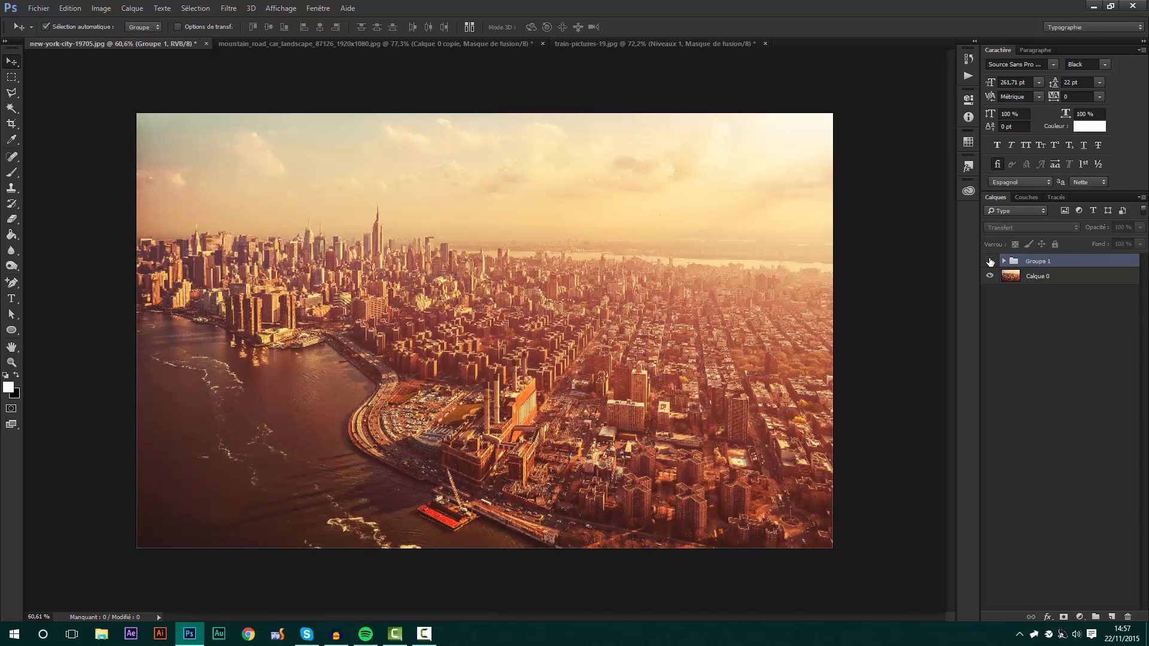
{"action": "left_click", "coordinate": [990, 261]}
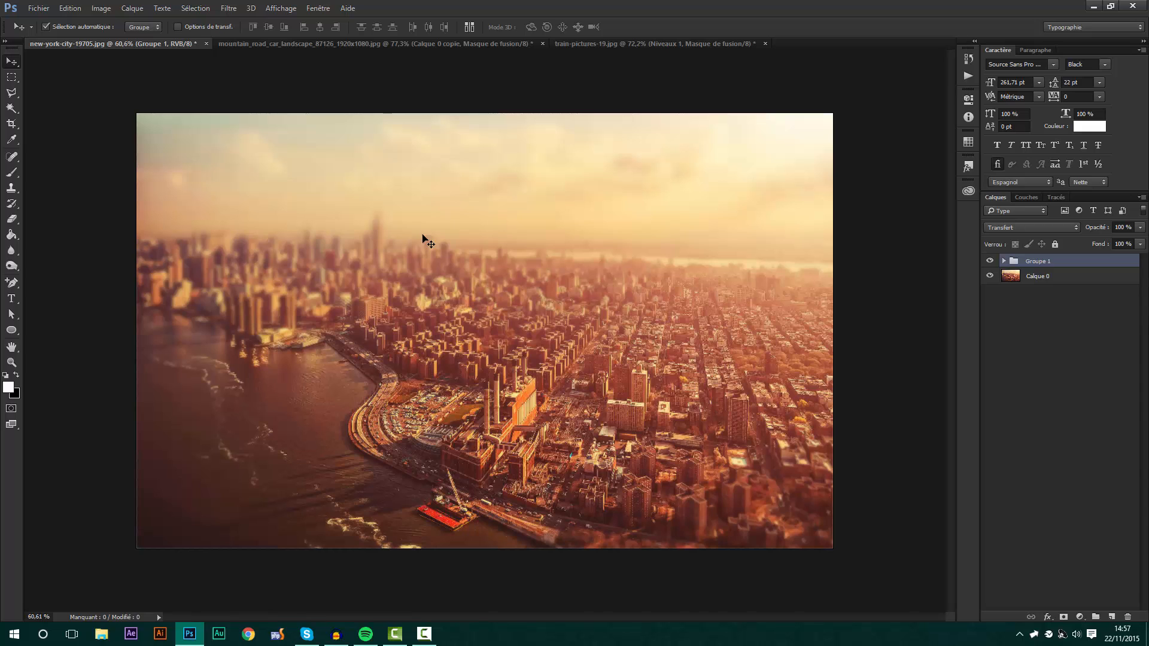
{"action": "left_click", "coordinate": [375, 44]}
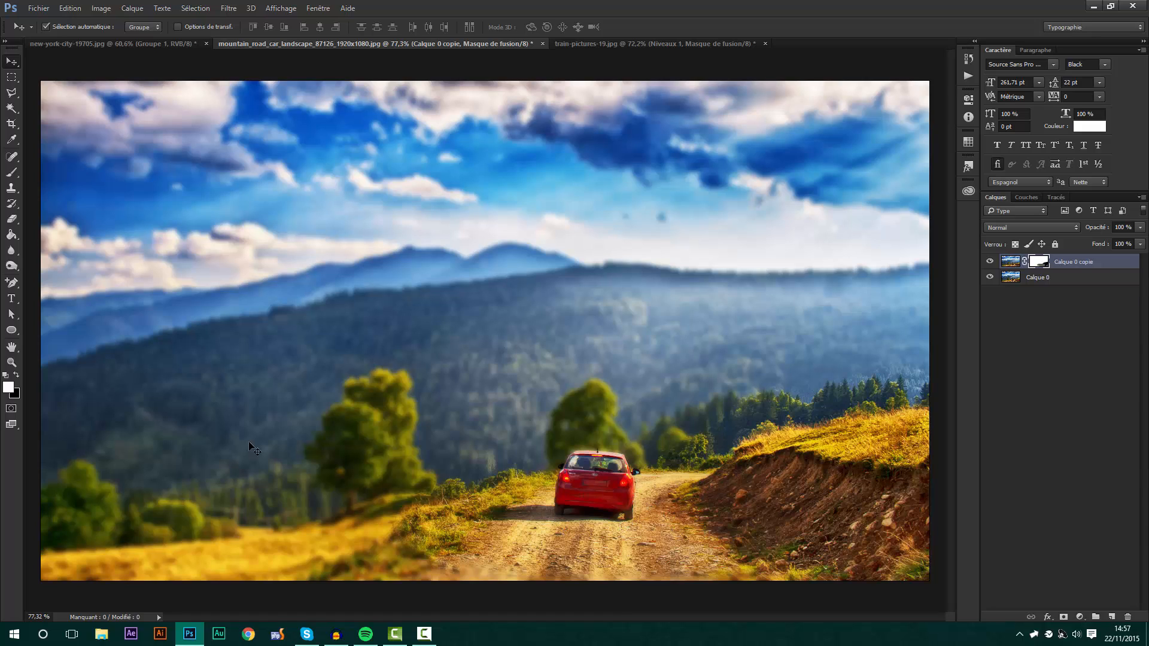
{"action": "left_click", "coordinate": [584, 43]}
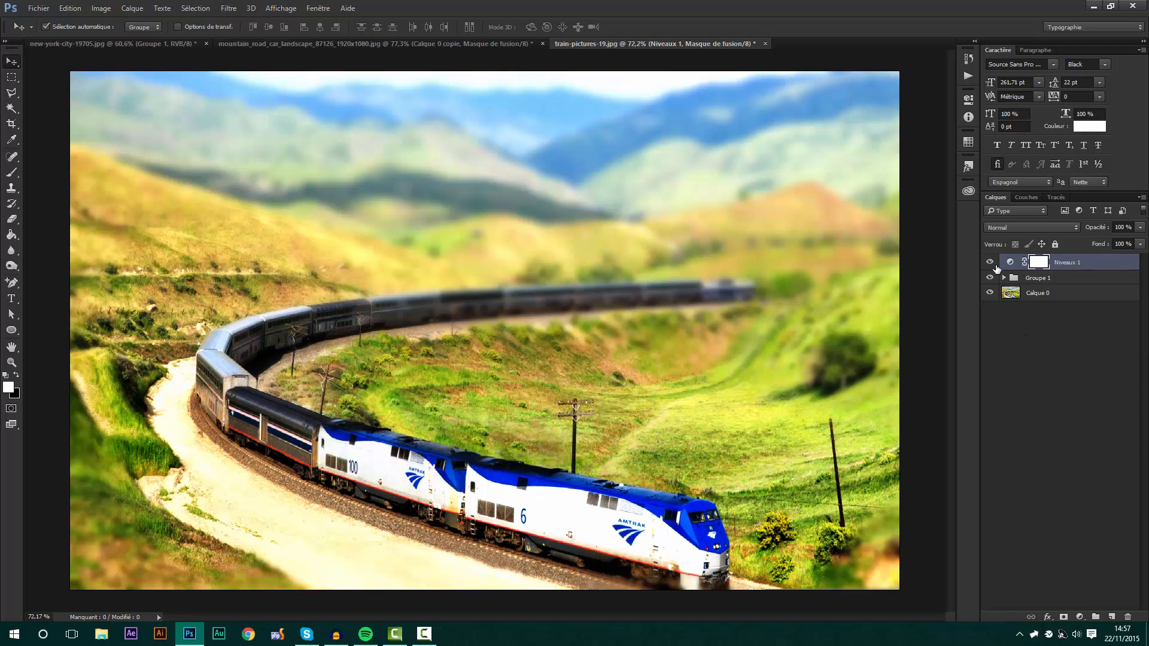
Group the Niveaux 1 layer with Groupe 1 in the train image and toggle the new group's visibility to compare before and after.
{"action": "left_click", "coordinate": [1067, 278], "text": "shift"}
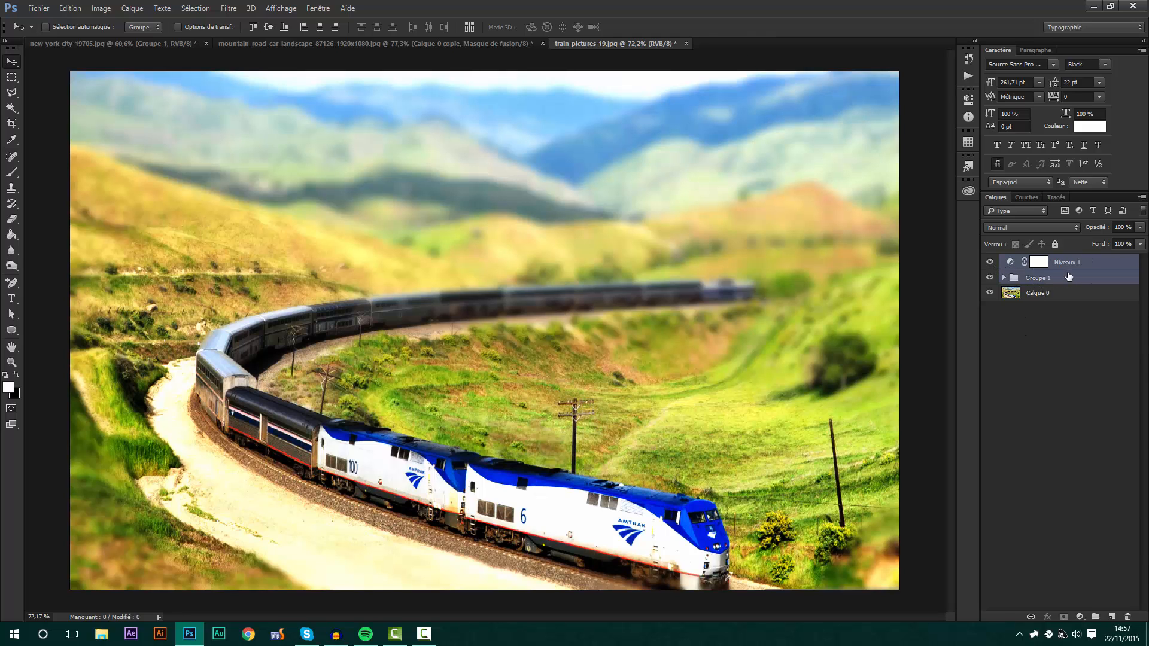
{"action": "key", "text": "ctrl+g"}
{"action": "left_click", "coordinate": [989, 261]}
{"action": "left_click", "coordinate": [989, 262]}
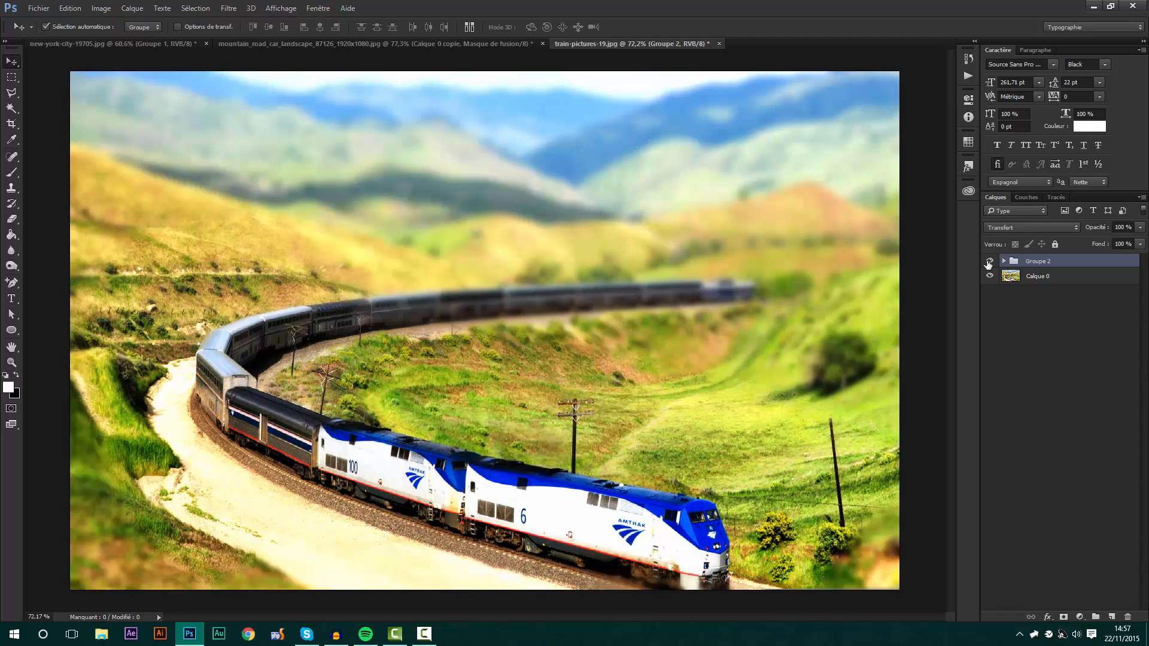
{"action": "left_click", "coordinate": [989, 262]}
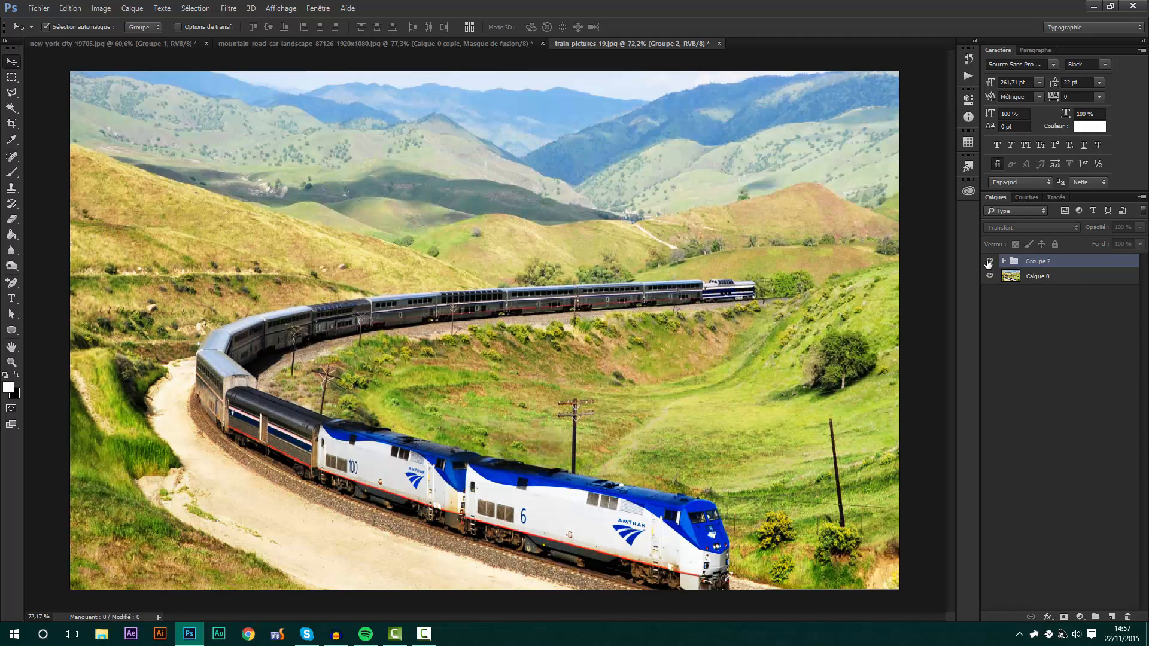
{"action": "left_click", "coordinate": [989, 262]}
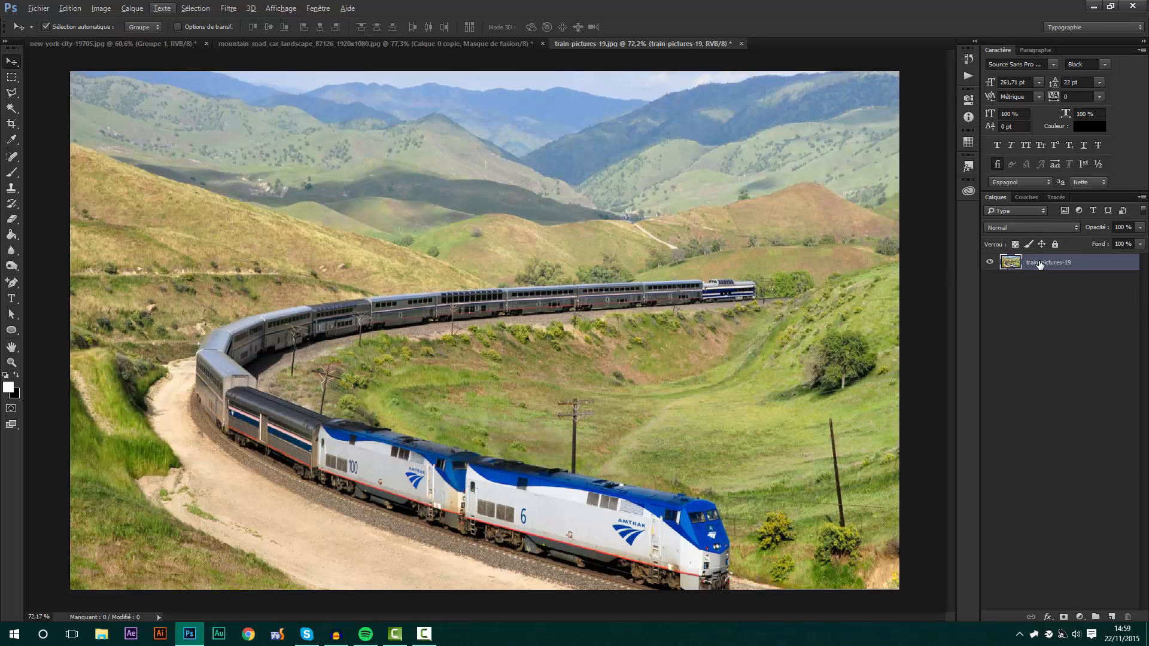
Apply a Brightness/Contrast adjustment to the train layer with brightness 11 and contrast 81.
{"action": "left_click", "coordinate": [103, 9]}
{"action": "mouse_move", "coordinate": [117, 38]}
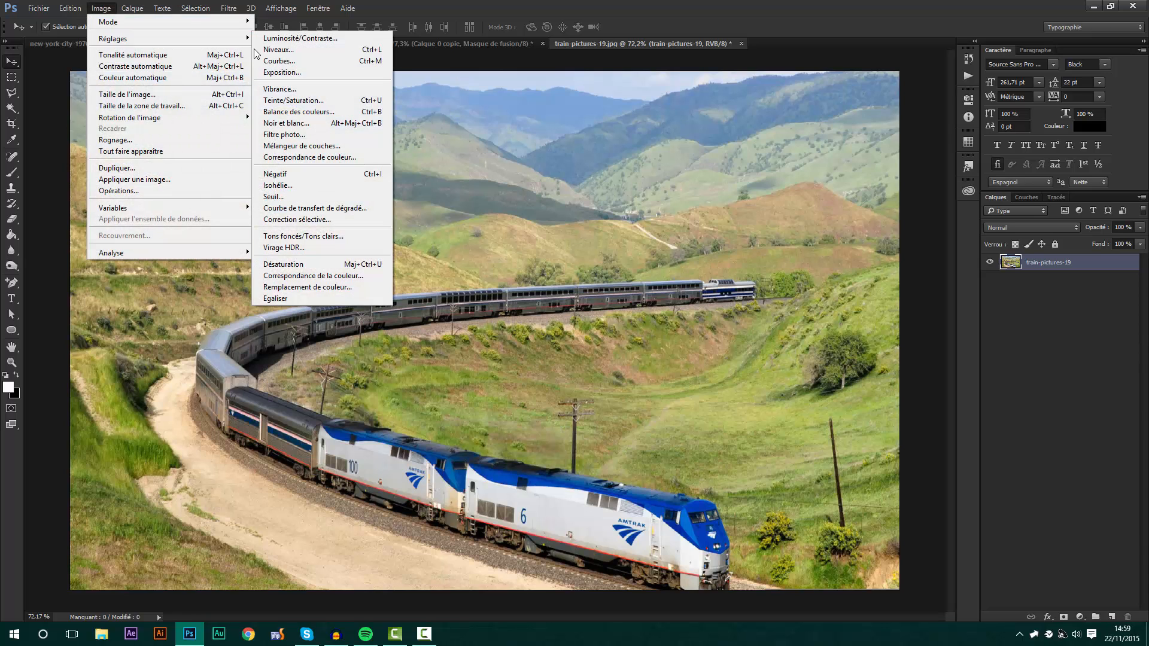
{"action": "left_click", "coordinate": [306, 39]}
{"action": "left_click_drag", "start_coordinate": [780, 157], "coordinate": [826, 156]}
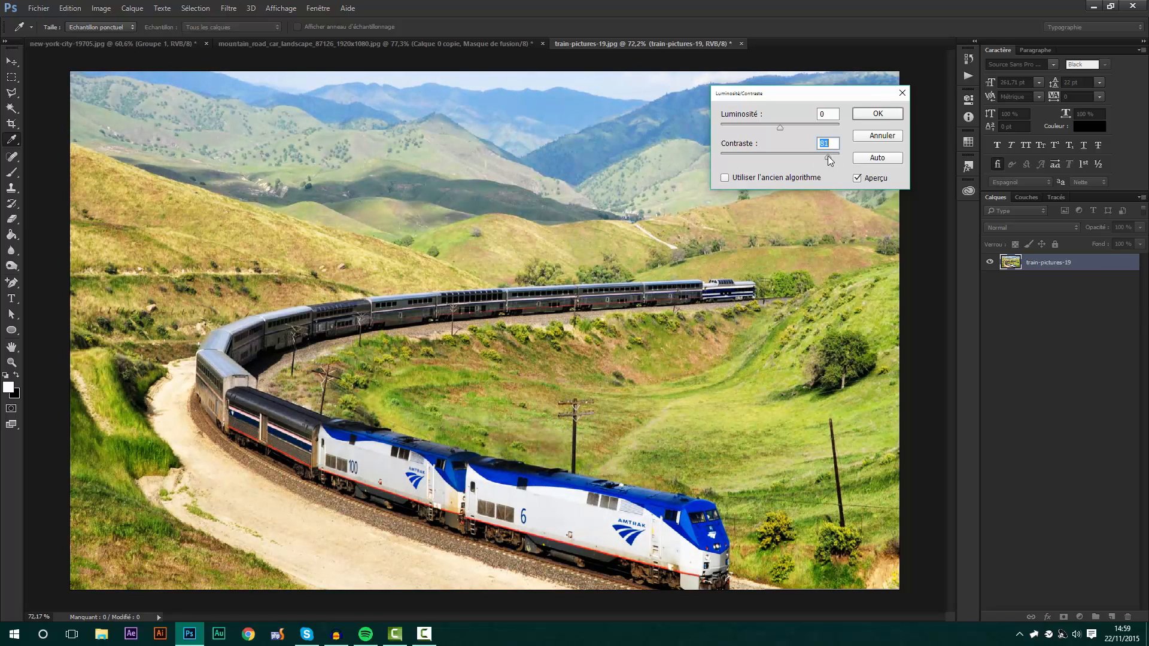
{"action": "left_click_drag", "start_coordinate": [780, 125], "coordinate": [784, 130]}
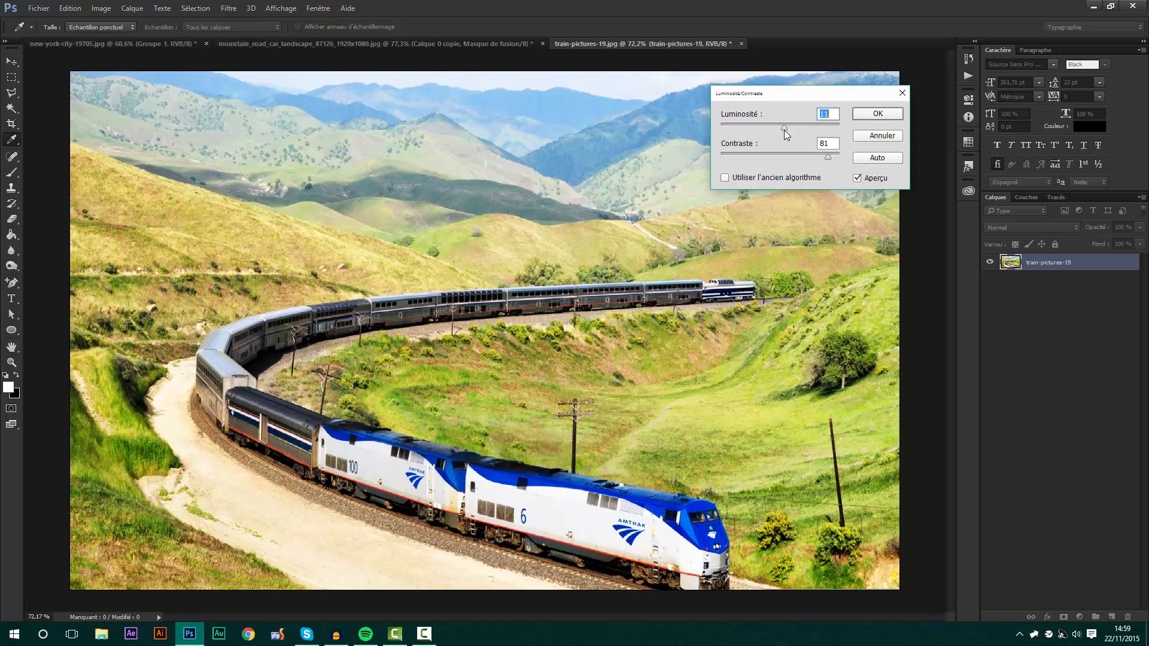
{"action": "left_click", "coordinate": [875, 114]}
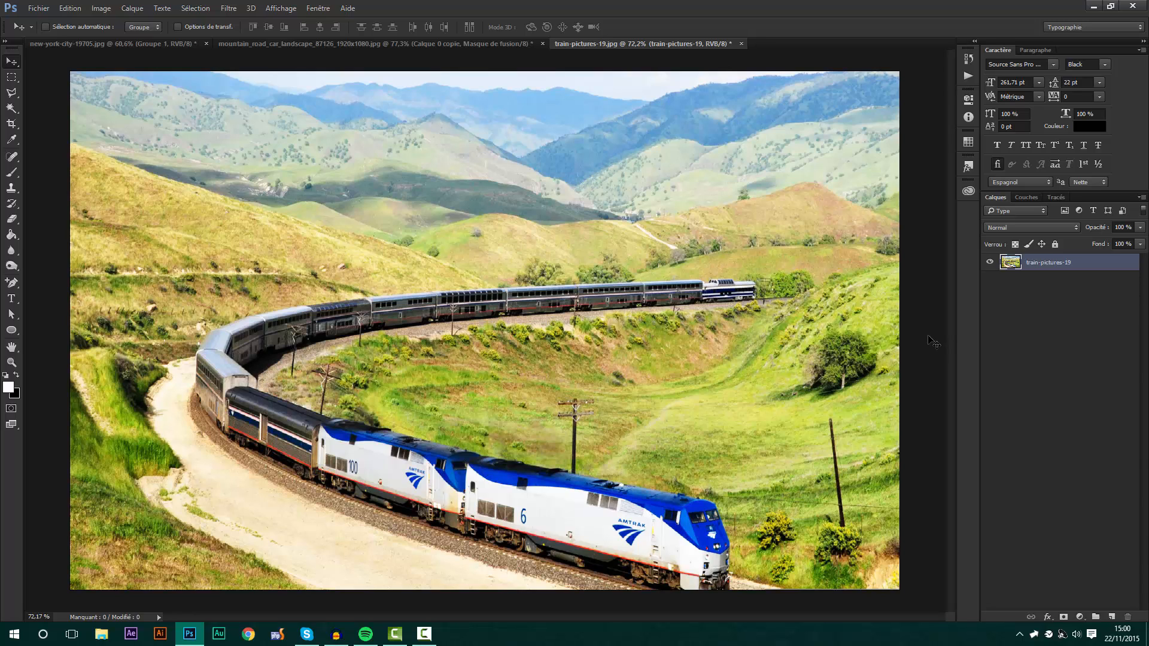
Duplicate the train-pictures-19 layer and toggle the copy's visibility off and on.
{"action": "key", "text": "ctrl+j"}
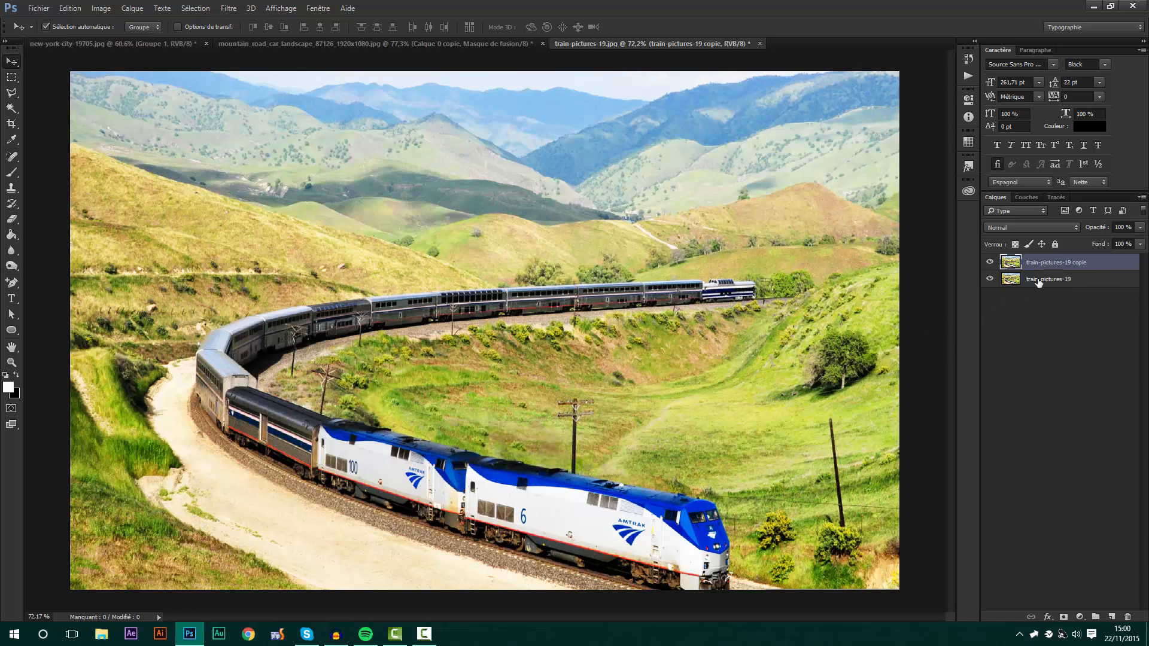
{"action": "left_click", "coordinate": [988, 264]}
{"action": "left_click", "coordinate": [988, 266]}
Apply a Gaussian blur with a 4.4-pixel radius to the duplicated train layer.
{"action": "left_click", "coordinate": [238, 7]}
{"action": "mouse_move", "coordinate": [279, 173]}
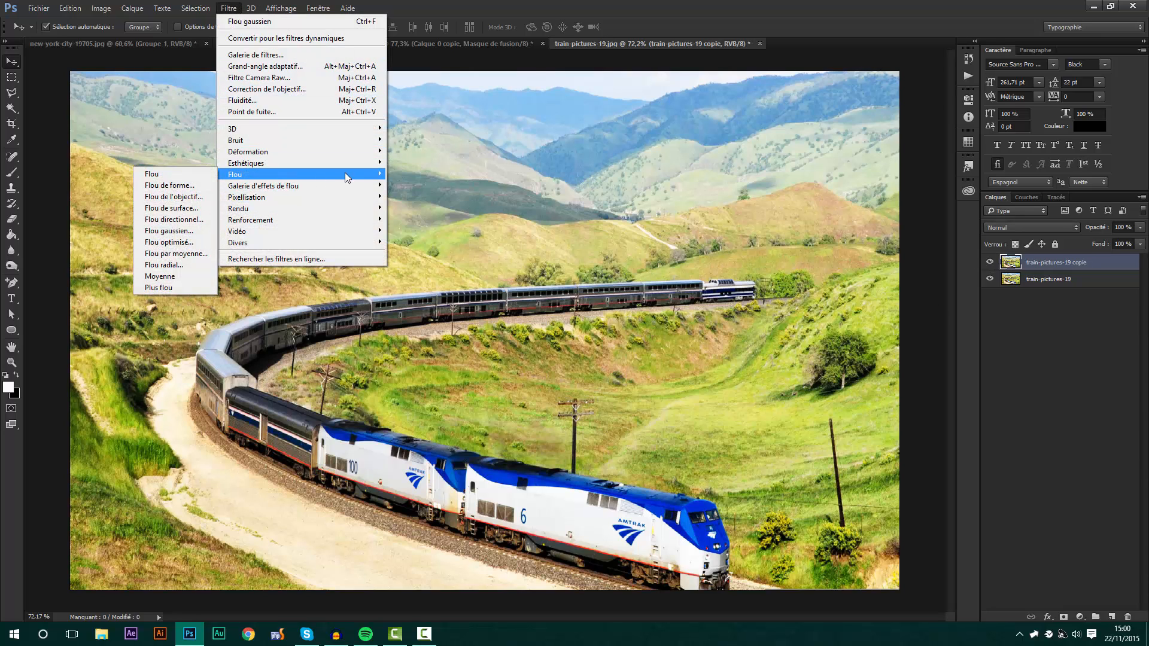
{"action": "left_click", "coordinate": [198, 231]}
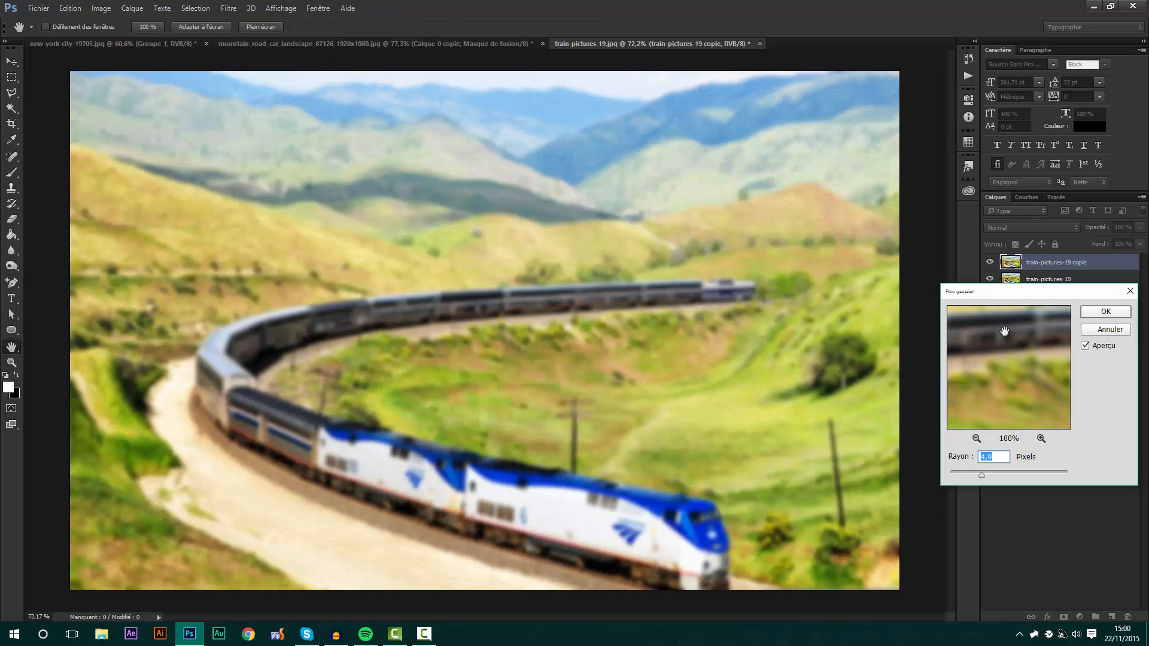
{"action": "left_click_drag", "start_coordinate": [1010, 293], "coordinate": [871, 241]}
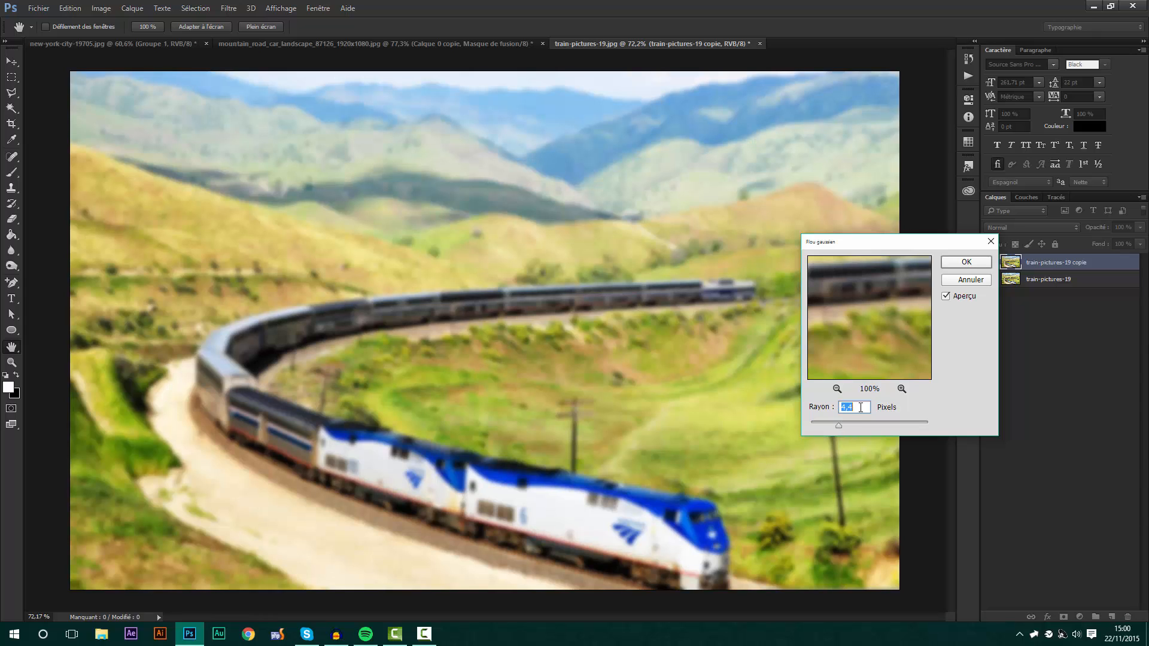
{"action": "left_click", "coordinate": [964, 262]}
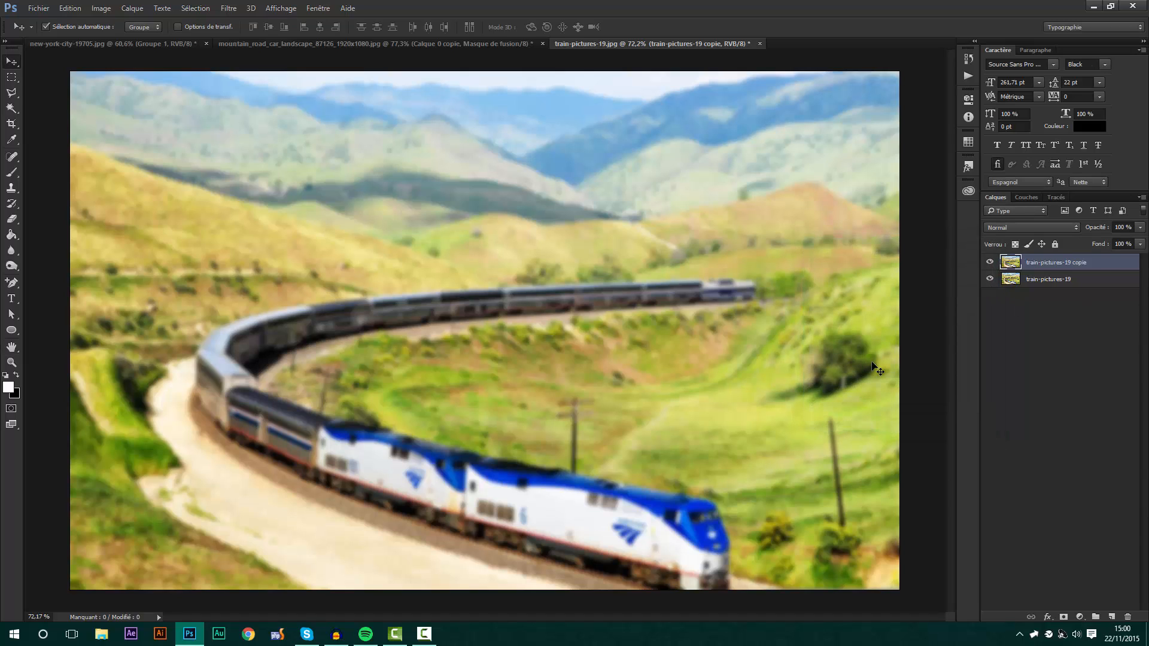
Add a layer mask to the blurred copy and ready the Brush tool with black as the foreground colour.
{"action": "left_click", "coordinate": [1064, 618]}
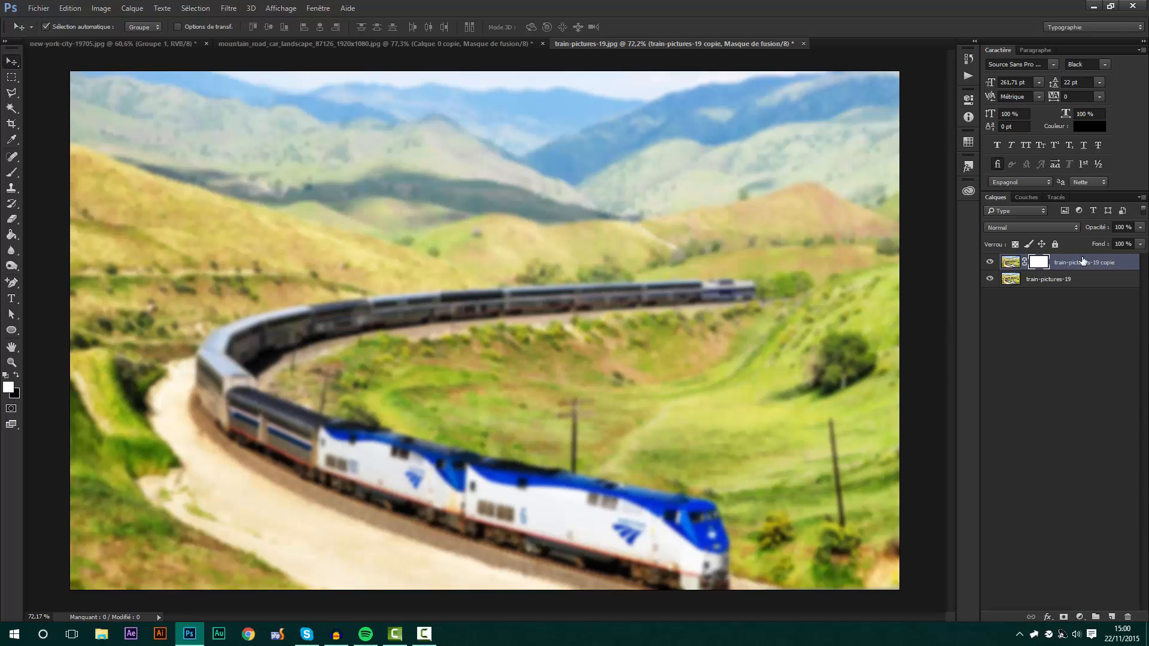
{"action": "key", "text": "b"}
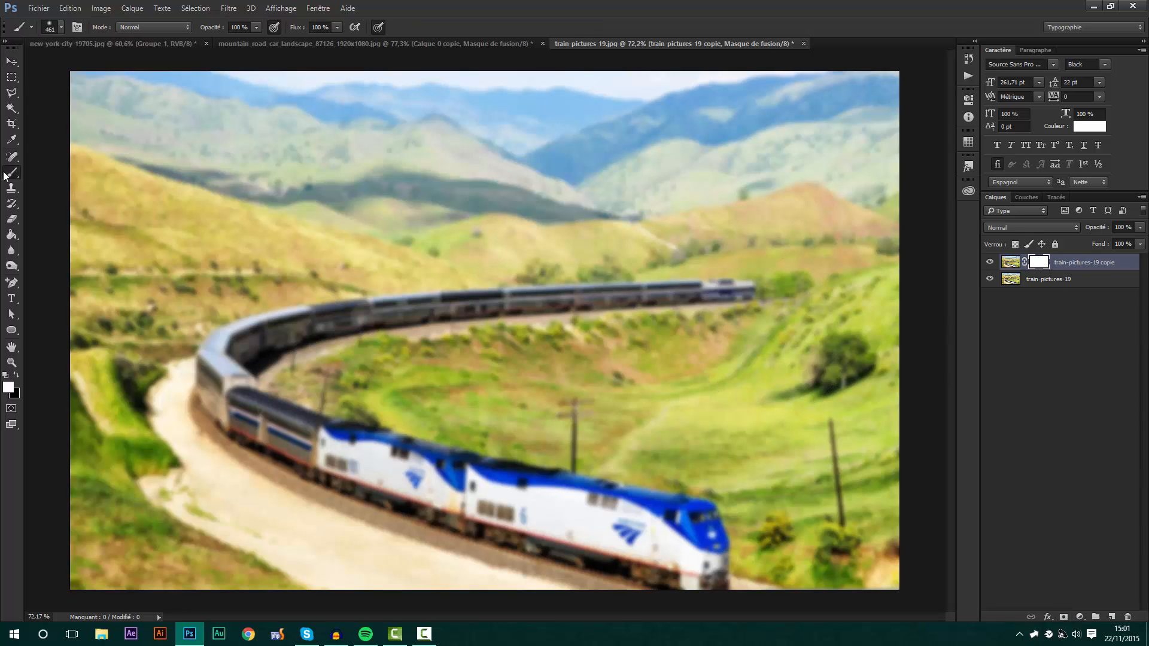
{"action": "left_click", "coordinate": [16, 376]}
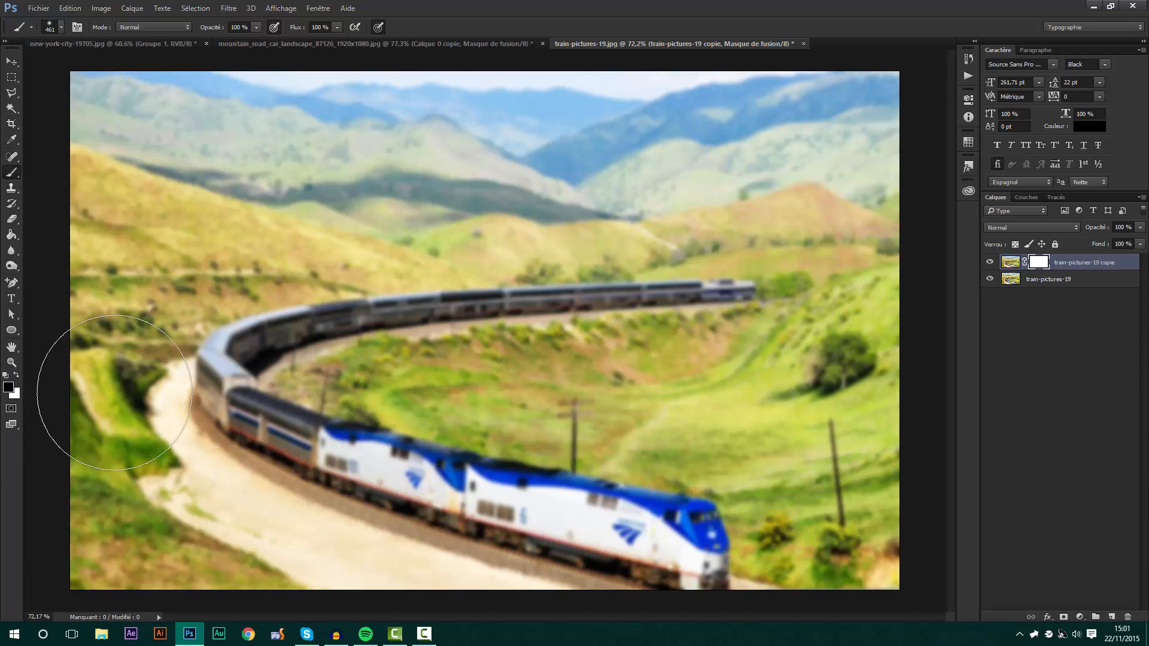
{"action": "key", "text": "x"}
{"action": "key", "text": "x"}
{"action": "key", "text": "x"}
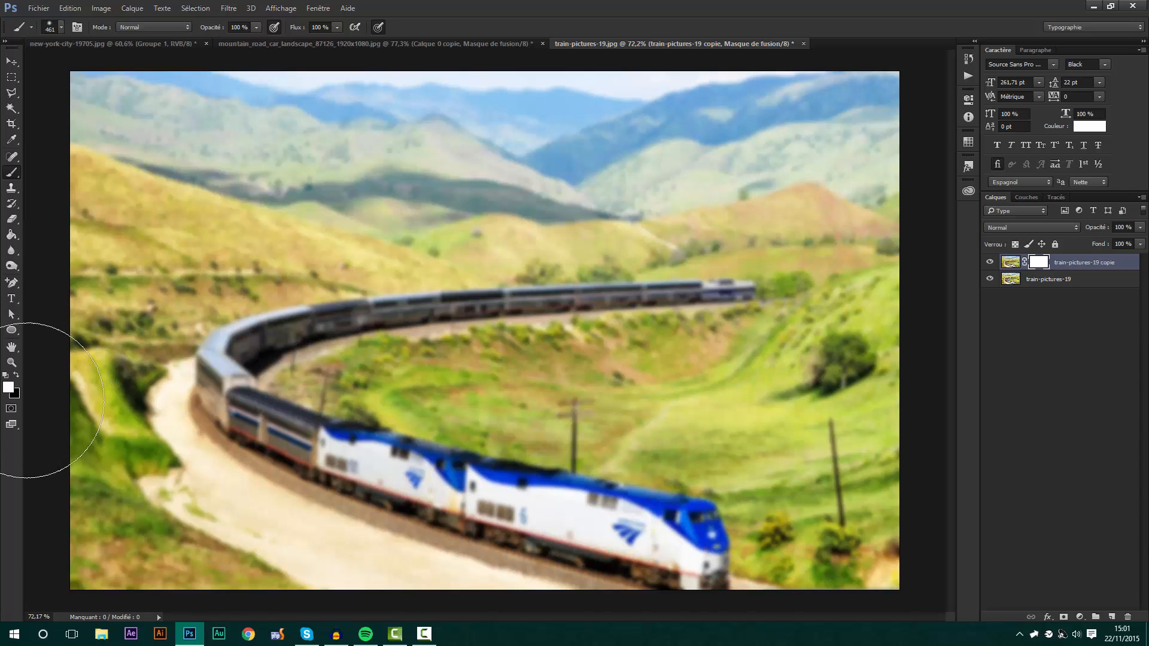
{"action": "key", "text": "x"}
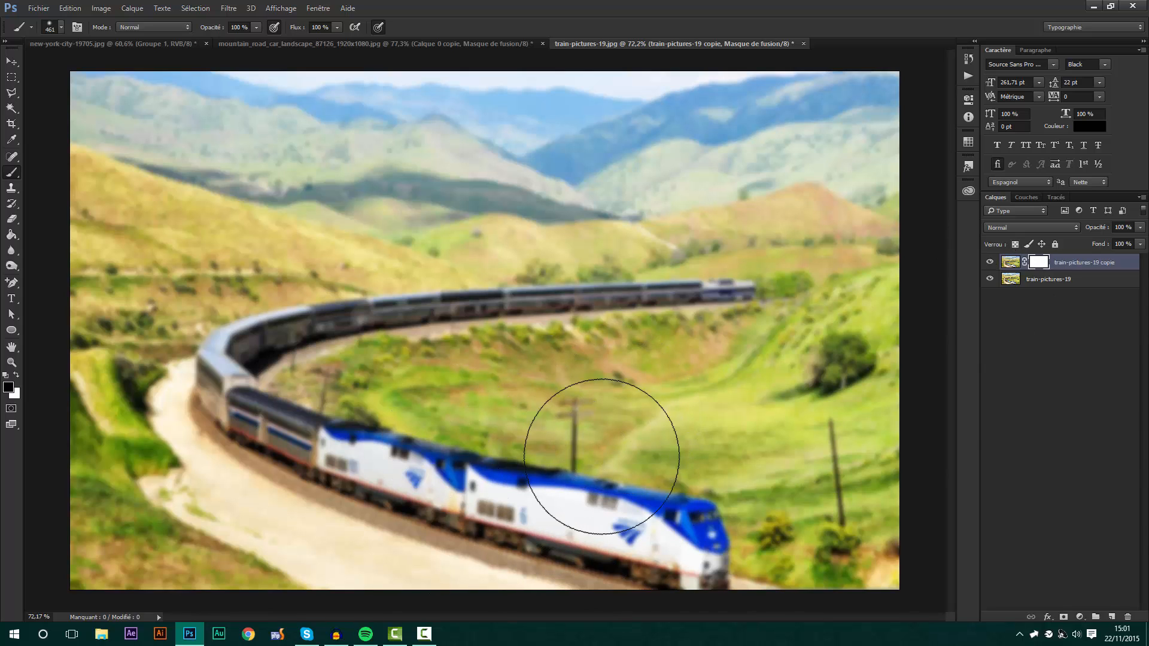
Try a black brush stroke across the train on the blurred copy's layer mask and undo it.
{"action": "left_click", "coordinate": [1011, 265]}
{"action": "left_click", "coordinate": [1039, 264]}
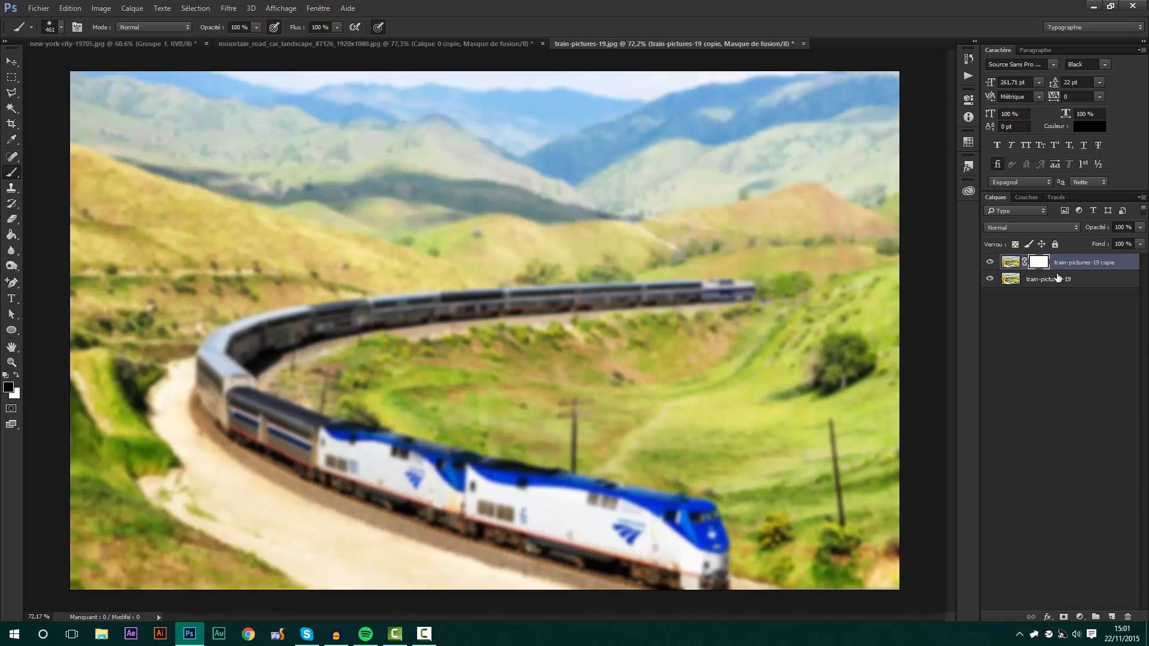
{"action": "mouse_move", "coordinate": [698, 441]}
{"action": "left_mouse_down"}
{"action": "mouse_move", "coordinate": [503, 418]}
{"action": "mouse_move", "coordinate": [649, 457]}
{"action": "mouse_move", "coordinate": [726, 495]}
{"action": "mouse_move", "coordinate": [406, 477]}
{"action": "mouse_move", "coordinate": [733, 487]}
{"action": "mouse_move", "coordinate": [606, 466]}
{"action": "mouse_move", "coordinate": [654, 418]}
{"action": "mouse_move", "coordinate": [613, 397]}
{"action": "mouse_move", "coordinate": [423, 401]}
{"action": "left_mouse_up"}
{"action": "key", "text": "ctrl+z"}
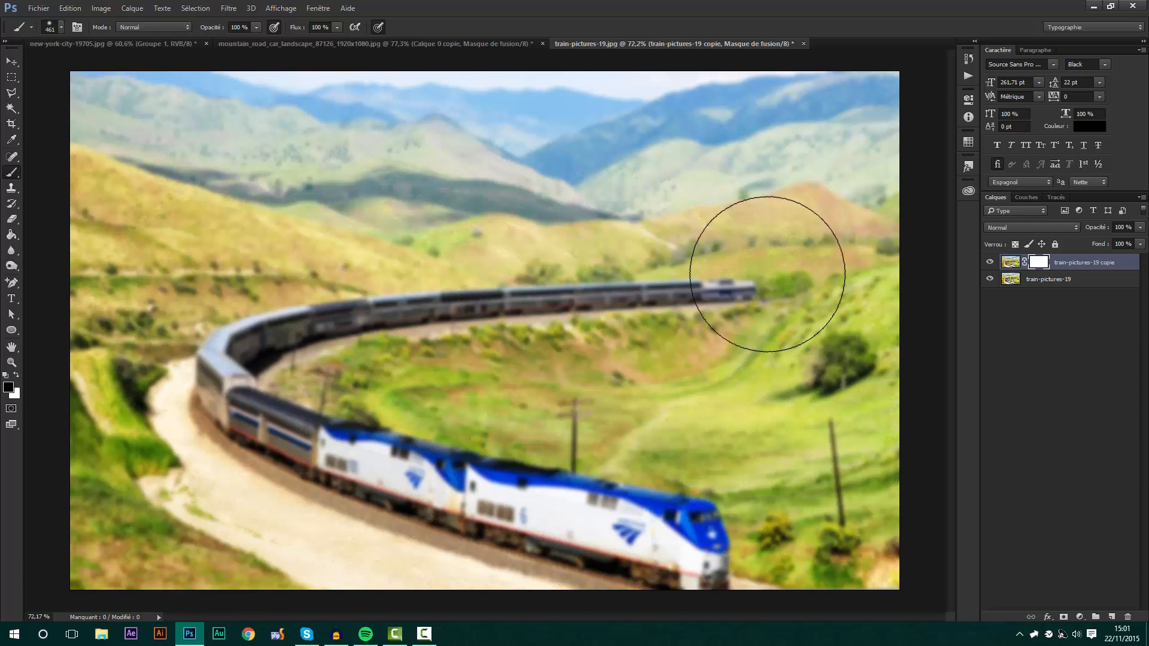
Try a white brush stroke directly on the blurred copy's image instead of its mask, and undo it.
{"action": "left_click", "coordinate": [1010, 262]}
{"action": "key", "text": "x"}
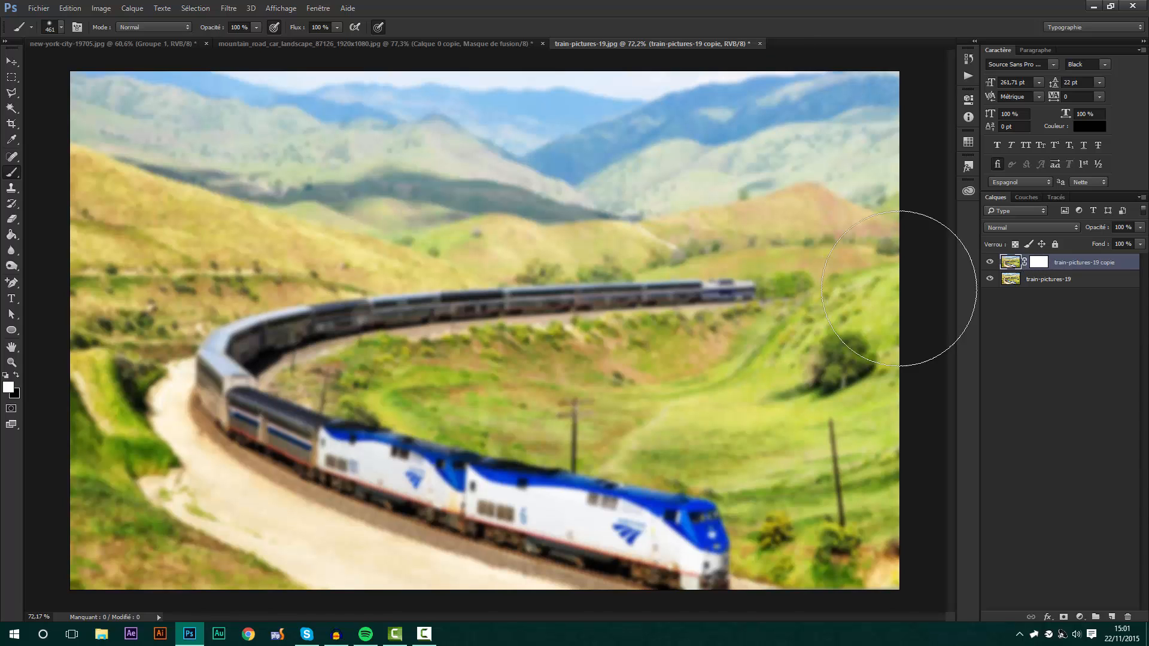
{"action": "mouse_move", "coordinate": [694, 335]}
{"action": "left_mouse_down"}
{"action": "mouse_move", "coordinate": [746, 379]}
{"action": "mouse_move", "coordinate": [771, 331]}
{"action": "mouse_move", "coordinate": [680, 300]}
{"action": "mouse_move", "coordinate": [551, 411]}
{"action": "mouse_move", "coordinate": [580, 402]}
{"action": "left_mouse_up"}
{"action": "key", "text": "ctrl+z"}
Paint black on the copy's layer mask over the locomotives and front carriages, enlarging the soft brush to 489 px, to bring back sharpness.
{"action": "left_click", "coordinate": [1041, 261]}
{"action": "key", "text": "x"}
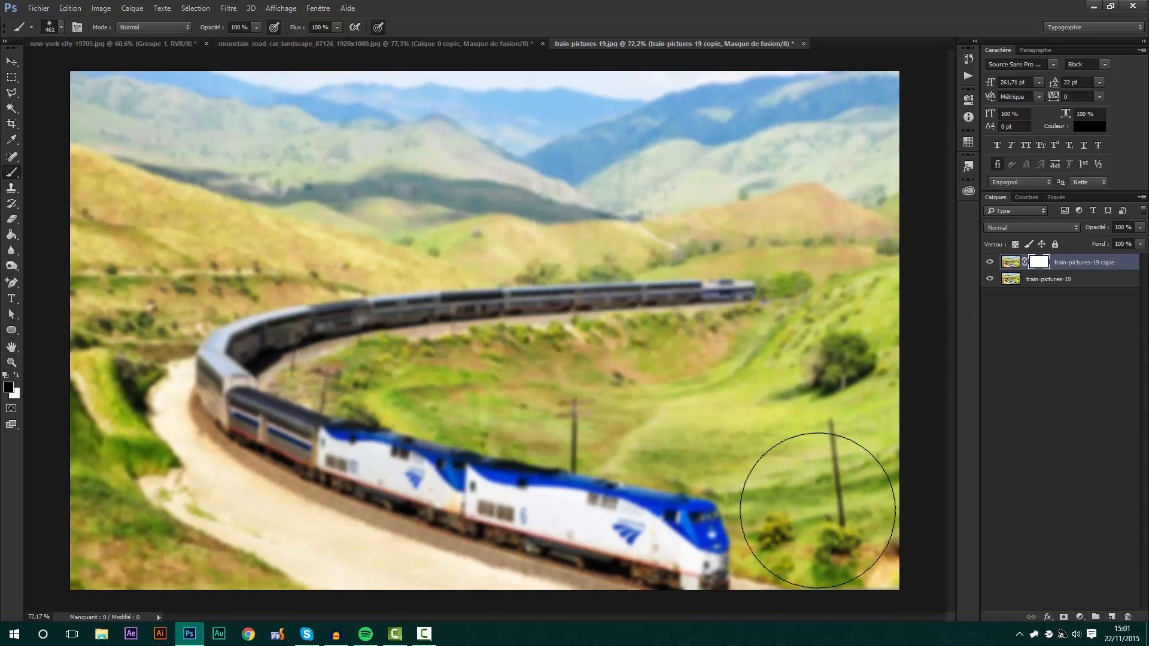
{"action": "mouse_move", "coordinate": [814, 496]}
{"action": "left_mouse_down"}
{"action": "mouse_move", "coordinate": [622, 490]}
{"action": "mouse_move", "coordinate": [489, 515]}
{"action": "mouse_move", "coordinate": [419, 509]}
{"action": "left_mouse_up"}
{"action": "right_click", "coordinate": [506, 514]}
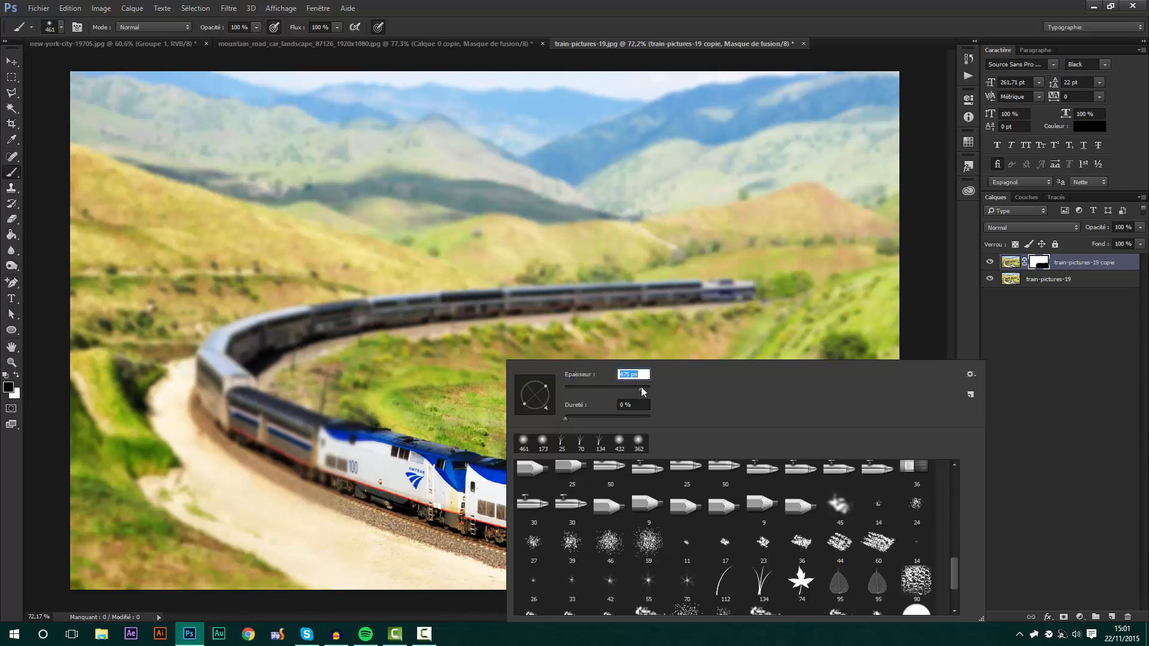
{"action": "left_click_drag", "start_coordinate": [641, 388], "coordinate": [642, 389]}
{"action": "mouse_move", "coordinate": [413, 514]}
{"action": "left_mouse_down"}
{"action": "mouse_move", "coordinate": [382, 503]}
{"action": "mouse_move", "coordinate": [443, 514]}
{"action": "mouse_move", "coordinate": [564, 484]}
{"action": "mouse_move", "coordinate": [449, 490]}
{"action": "mouse_move", "coordinate": [289, 450]}
{"action": "mouse_move", "coordinate": [230, 406]}
{"action": "mouse_move", "coordinate": [263, 458]}
{"action": "left_mouse_up"}
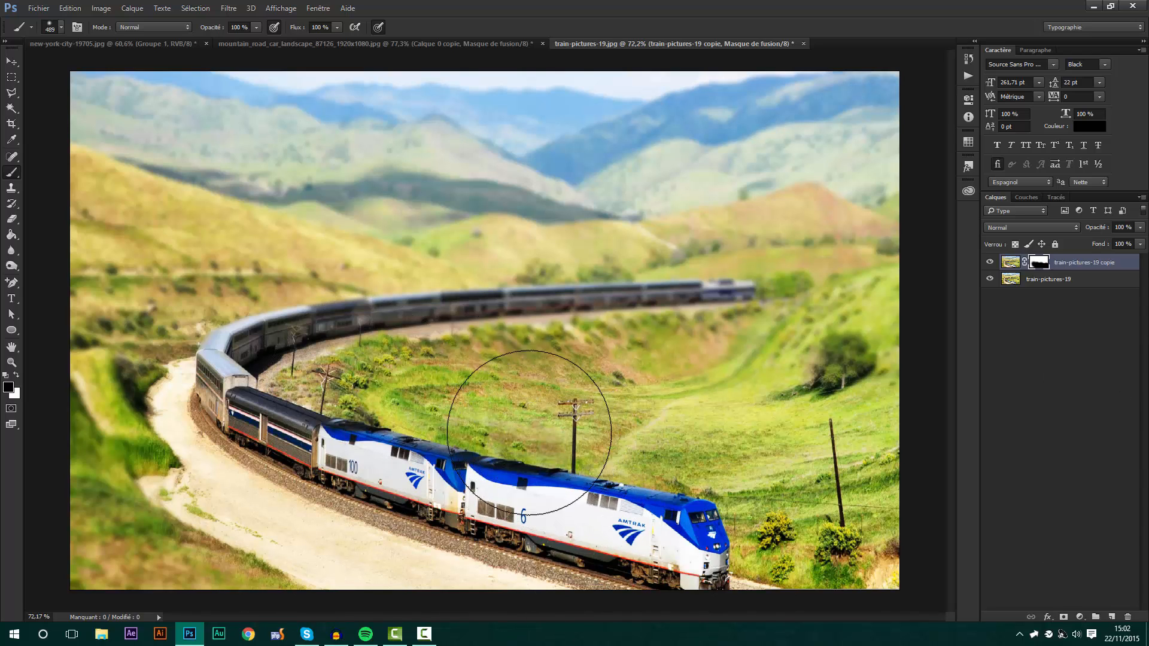
Paint white on the mask along the photo's lower-right foreground edge with a 263 px soft brush to restore the blur.
{"action": "key", "text": "x"}
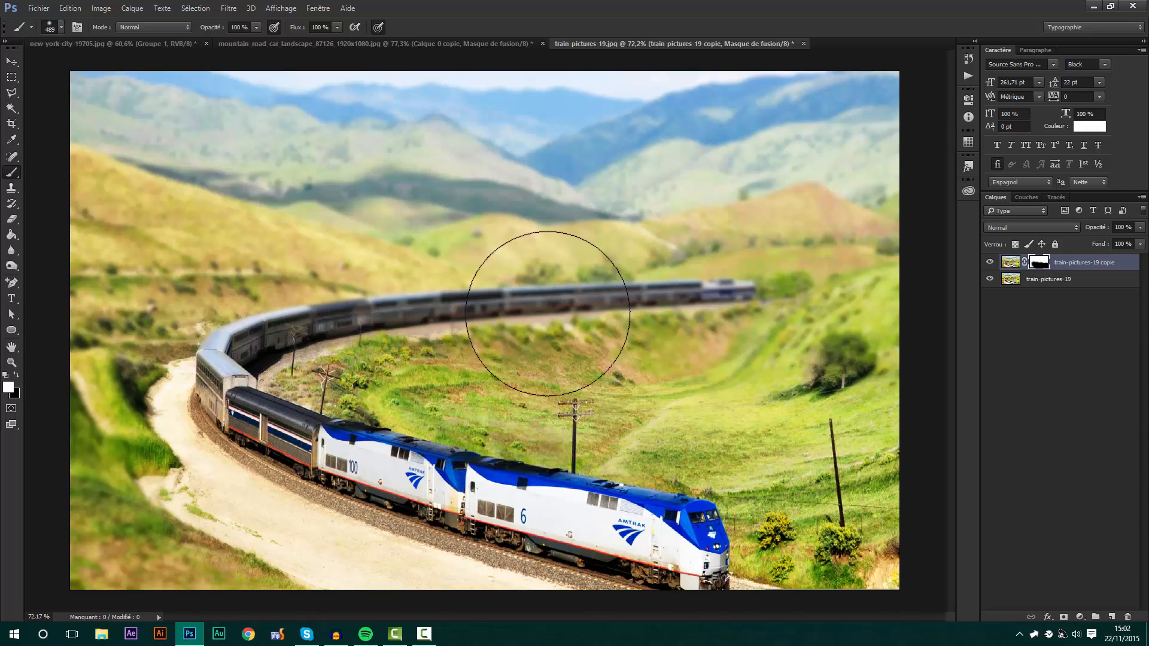
{"action": "scroll", "coordinate": [548, 313], "scroll_direction": "down", "scroll_amount": 2}
{"action": "right_click", "coordinate": [736, 512]}
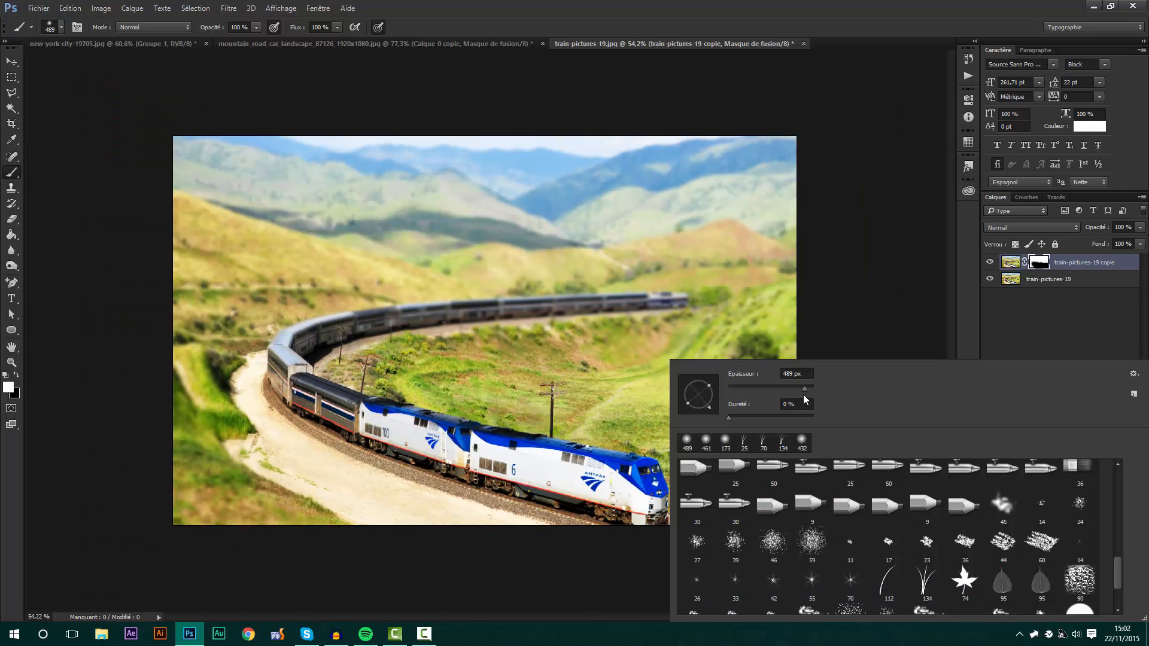
{"action": "left_click_drag", "start_coordinate": [799, 390], "coordinate": [795, 390]}
{"action": "left_click", "coordinate": [896, 3]}
{"action": "scroll", "coordinate": [769, 543], "scroll_direction": "up", "scroll_amount": 8}
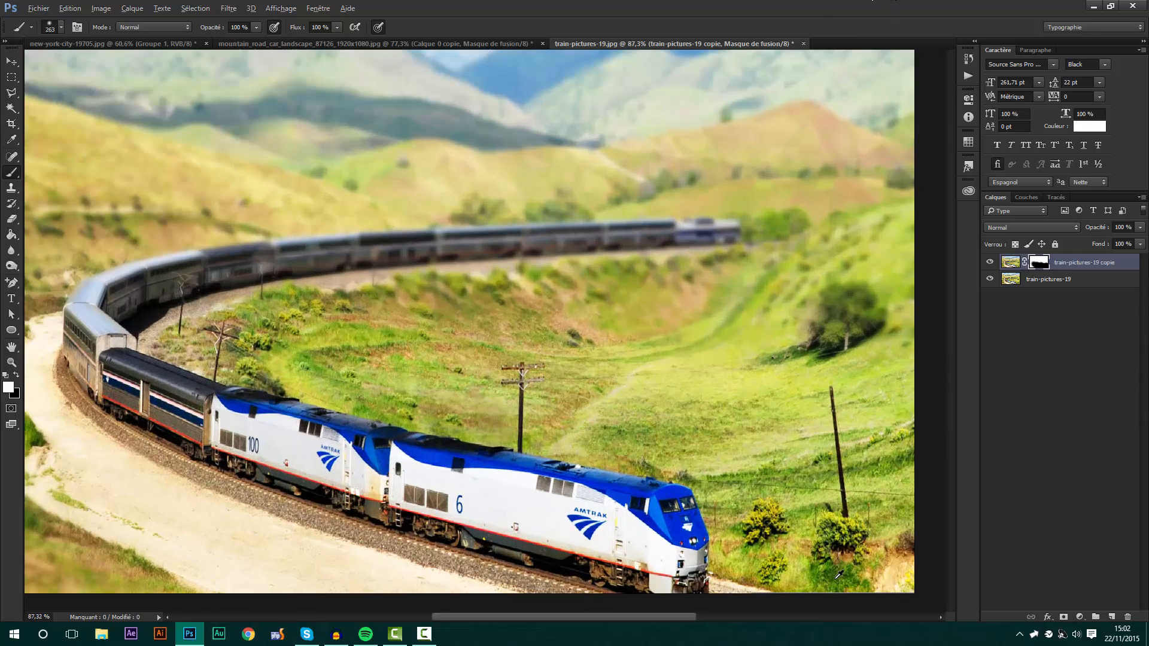
{"action": "scroll", "coordinate": [591, 357], "scroll_direction": "down", "scroll_amount": 3}
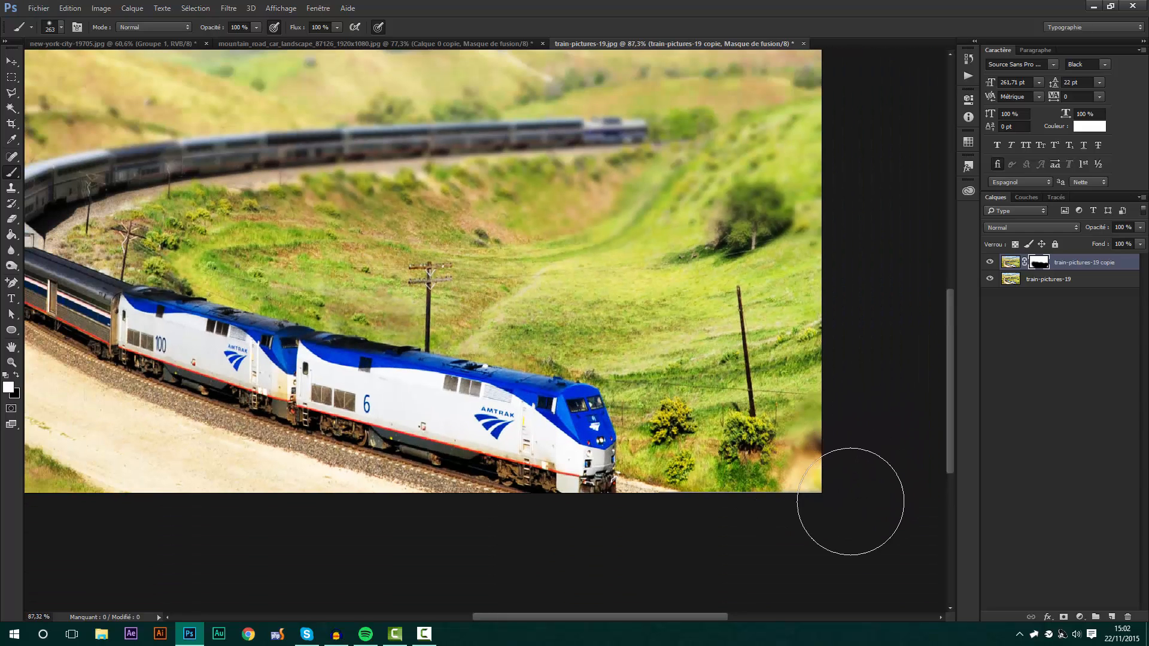
{"action": "left_click_drag", "start_coordinate": [780, 550], "coordinate": [545, 568]}
{"action": "scroll", "coordinate": [703, 533], "scroll_direction": "down", "scroll_amount": 4}
{"action": "scroll", "coordinate": [870, 562], "scroll_direction": "up", "scroll_amount": 2}
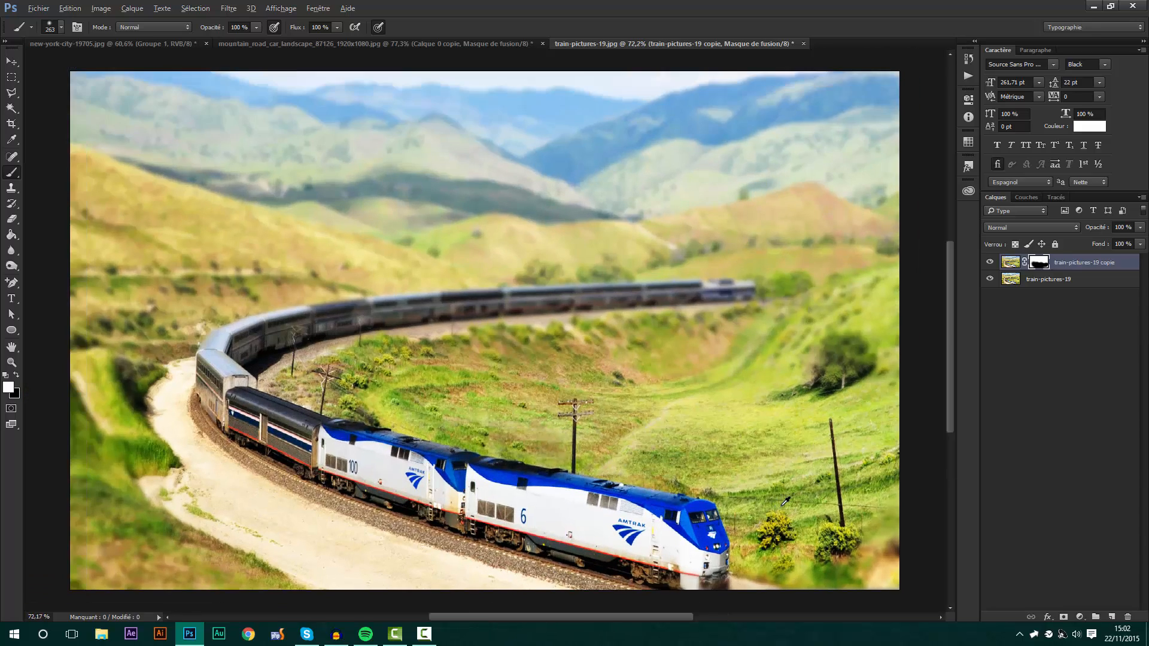
{"action": "scroll", "coordinate": [871, 562], "scroll_direction": "down", "scroll_amount": 1}
{"action": "scroll", "coordinate": [871, 562], "scroll_direction": "up", "scroll_amount": 3}
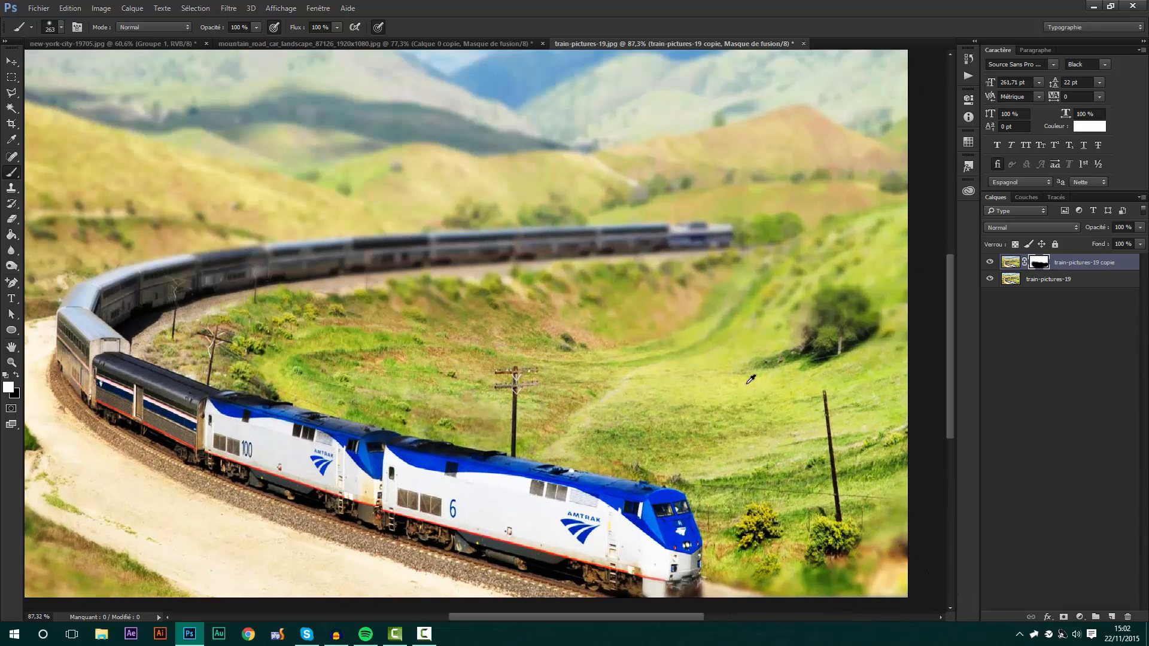
{"action": "scroll", "coordinate": [596, 384], "scroll_direction": "down", "scroll_amount": 6}
{"action": "scroll", "coordinate": [596, 383], "scroll_direction": "up", "scroll_amount": 4}
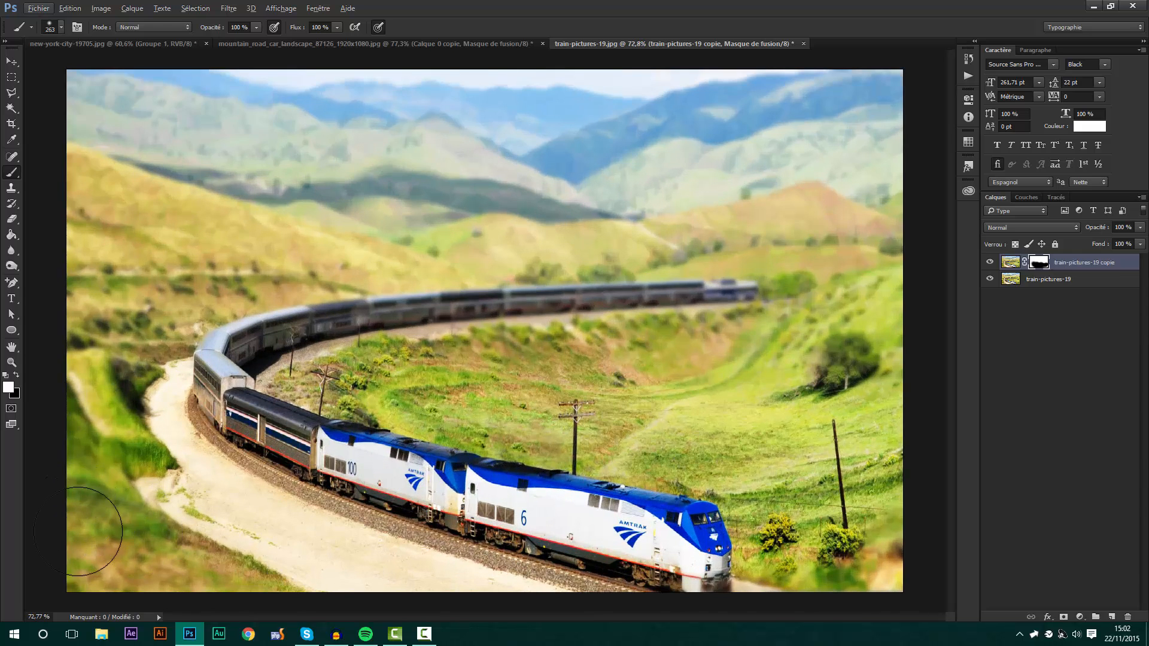
{"action": "key", "text": "v"}
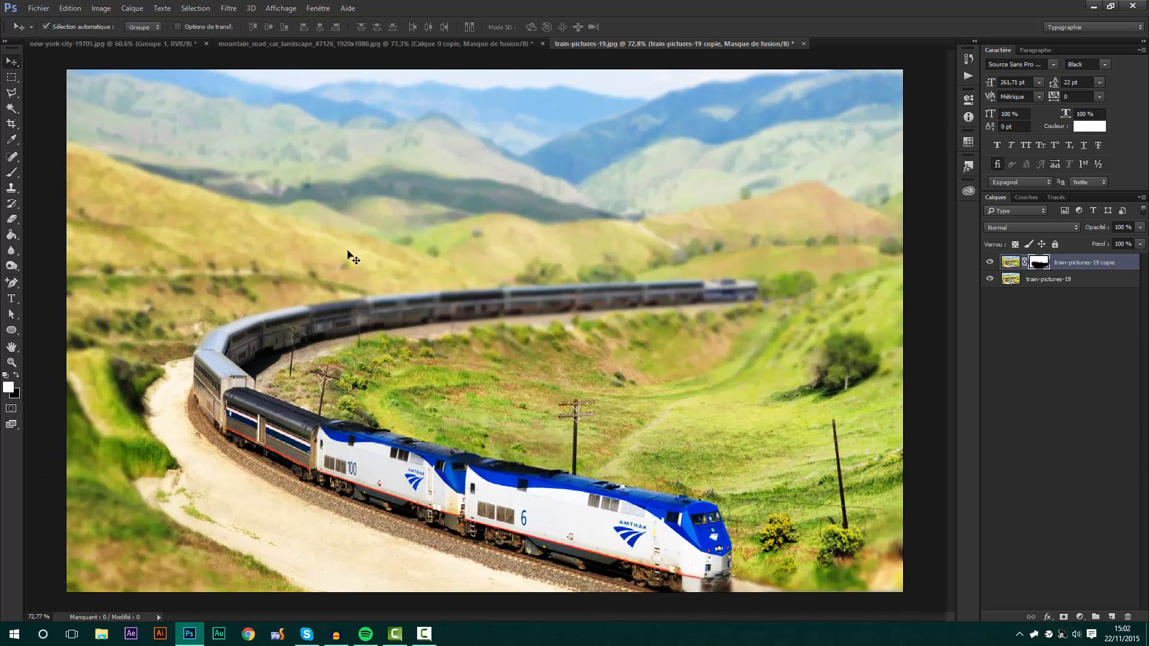
{"action": "scroll", "coordinate": [601, 385], "scroll_direction": "down", "scroll_amount": 2}
{"action": "scroll", "coordinate": [600, 386], "scroll_direction": "up", "scroll_amount": 2}
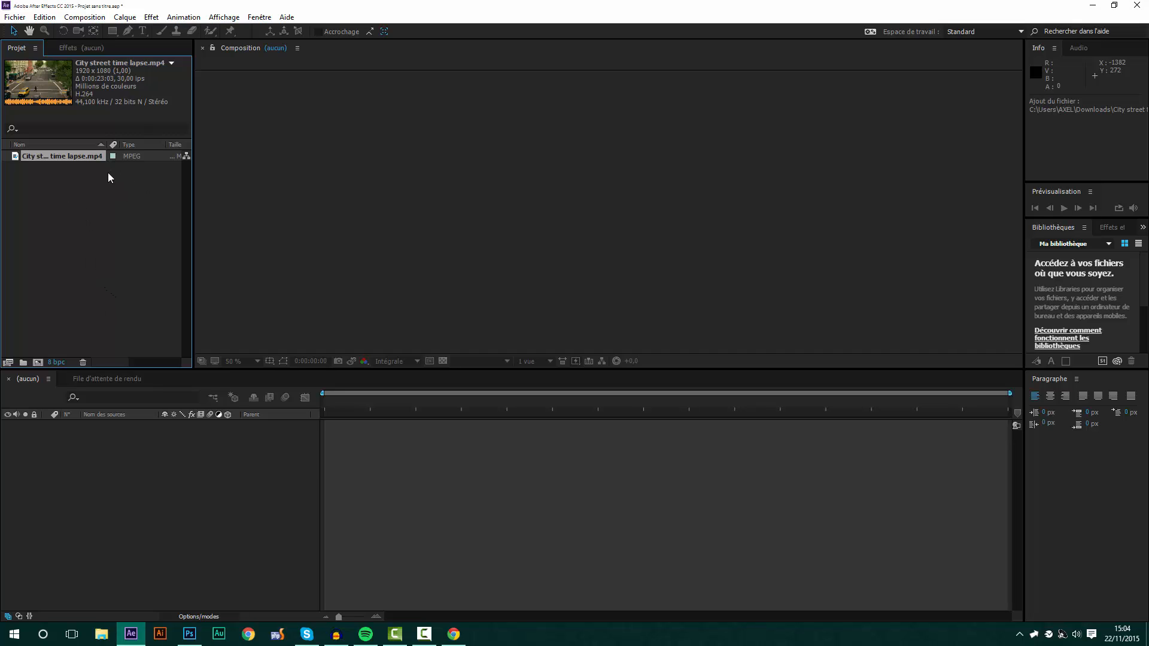
Switch to After Effects and create a new composition from the imported City street time lapse.mp4 clip.
{"action": "left_click", "coordinate": [66, 210]}
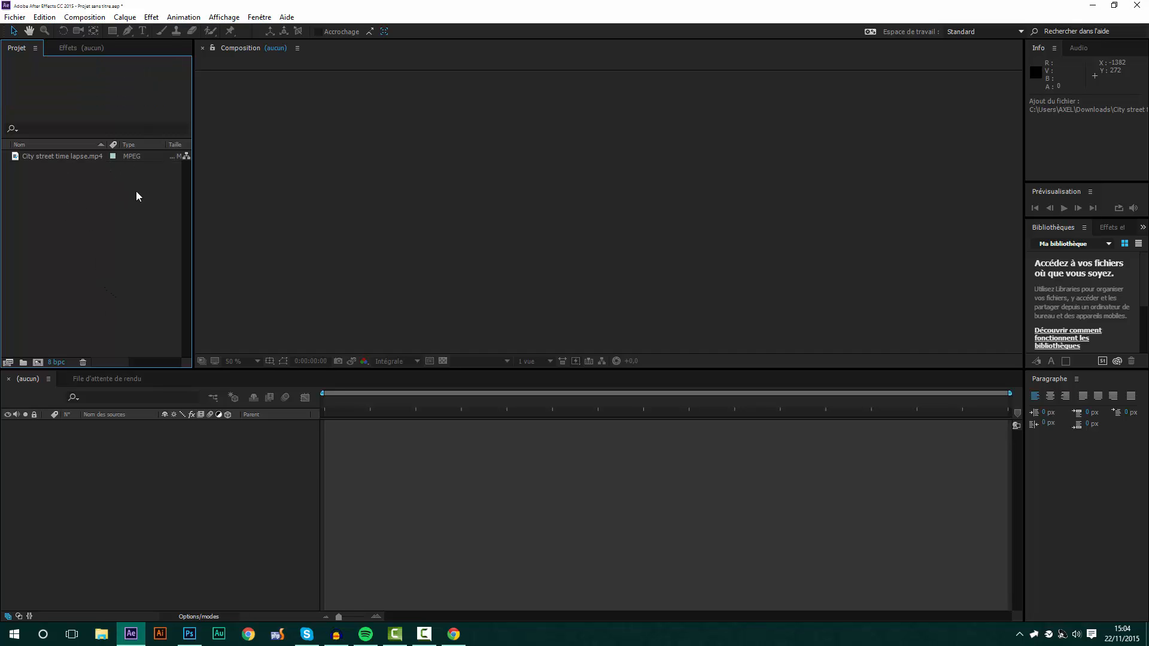
{"action": "left_click", "coordinate": [62, 157]}
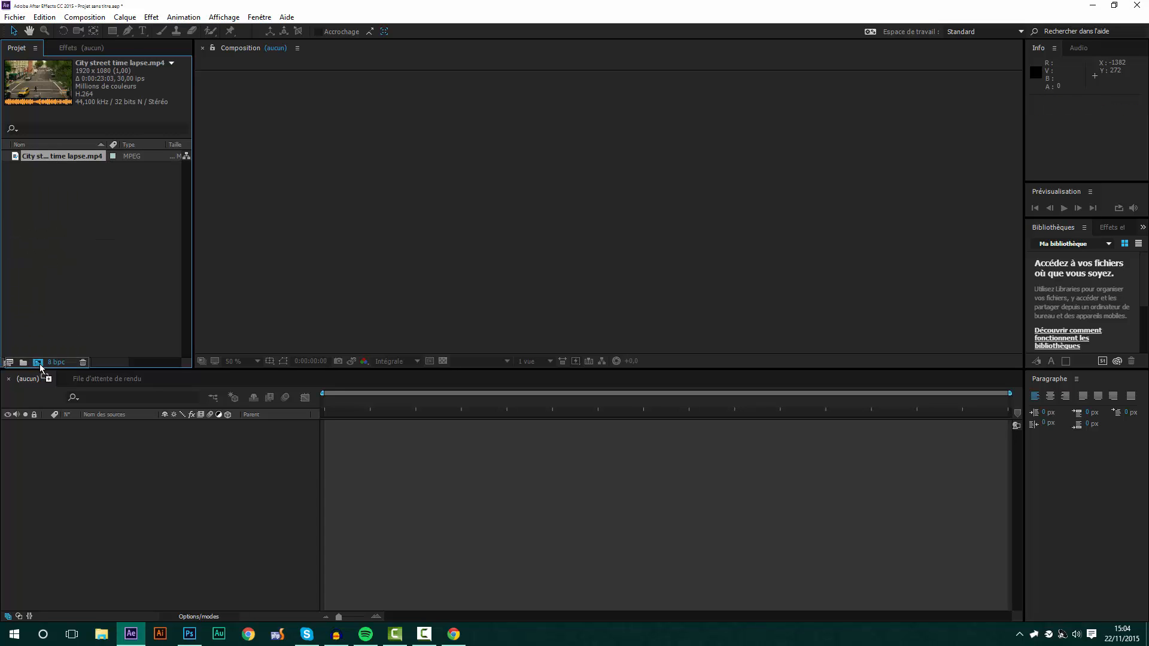
{"action": "left_click_drag", "start_coordinate": [40, 365], "coordinate": [38, 362]}
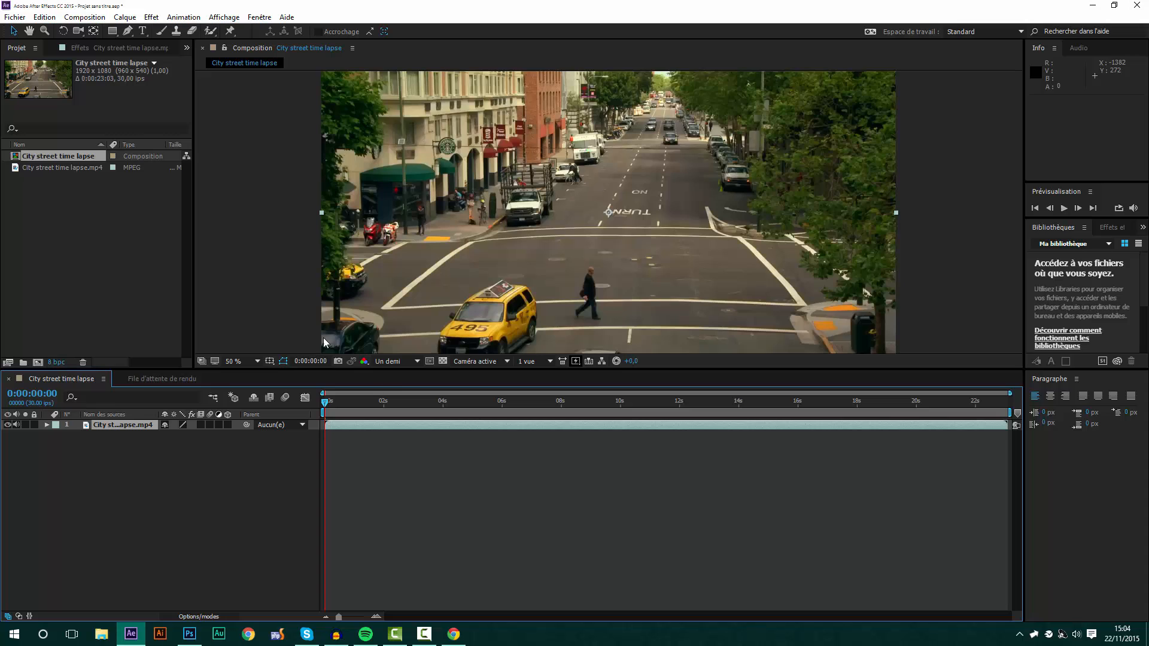
{"action": "mouse_move", "coordinate": [326, 401]}
{"action": "left_mouse_down"}
{"action": "mouse_move", "coordinate": [415, 401]}
{"action": "mouse_move", "coordinate": [323, 402]}
{"action": "left_mouse_up"}
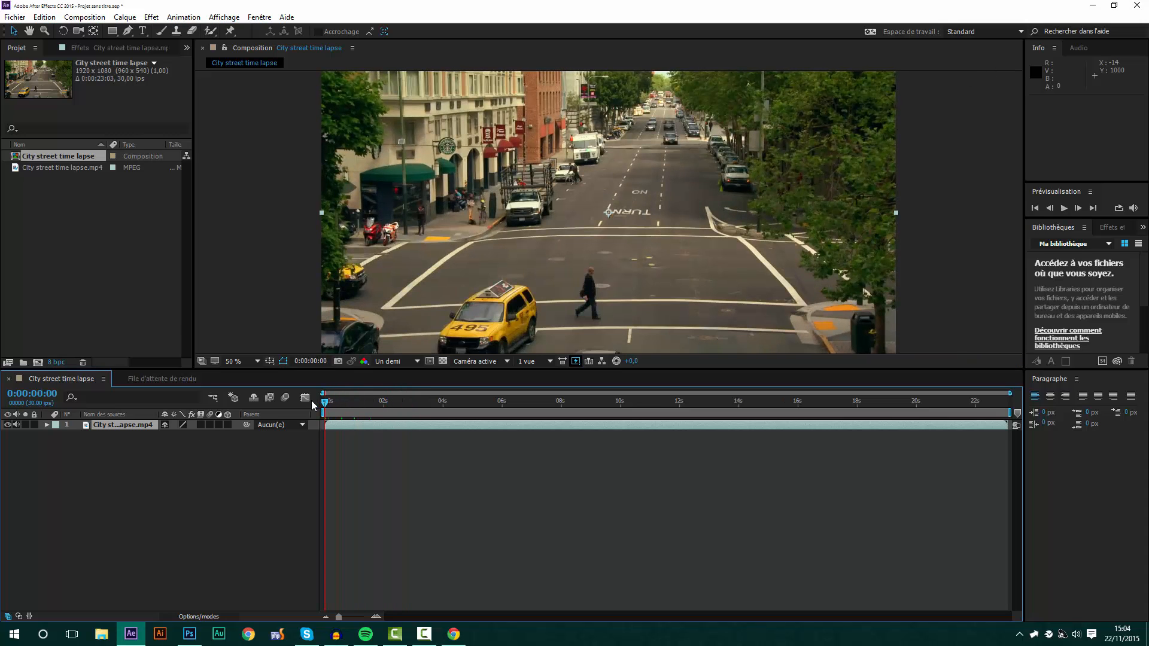
Find the Luminosité et contraste effect with "contra", apply it to the clip layer, and set brightness to 37 and contrast to 85.
{"action": "left_click", "coordinate": [1107, 227]}
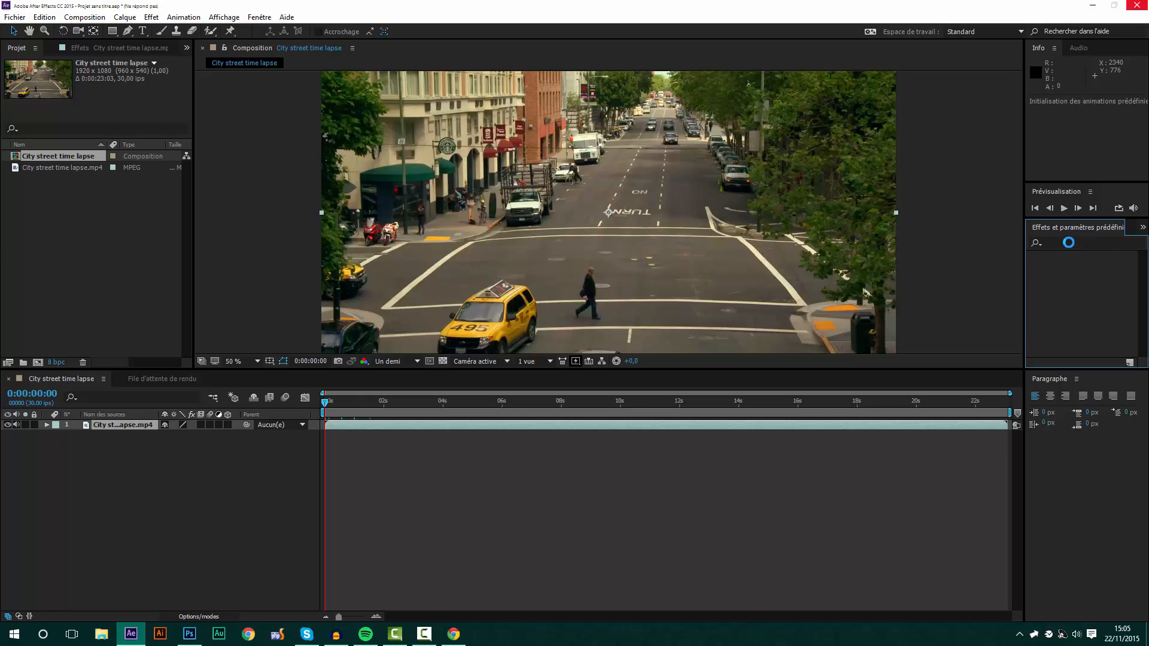
{"action": "left_click", "coordinate": [1068, 241]}
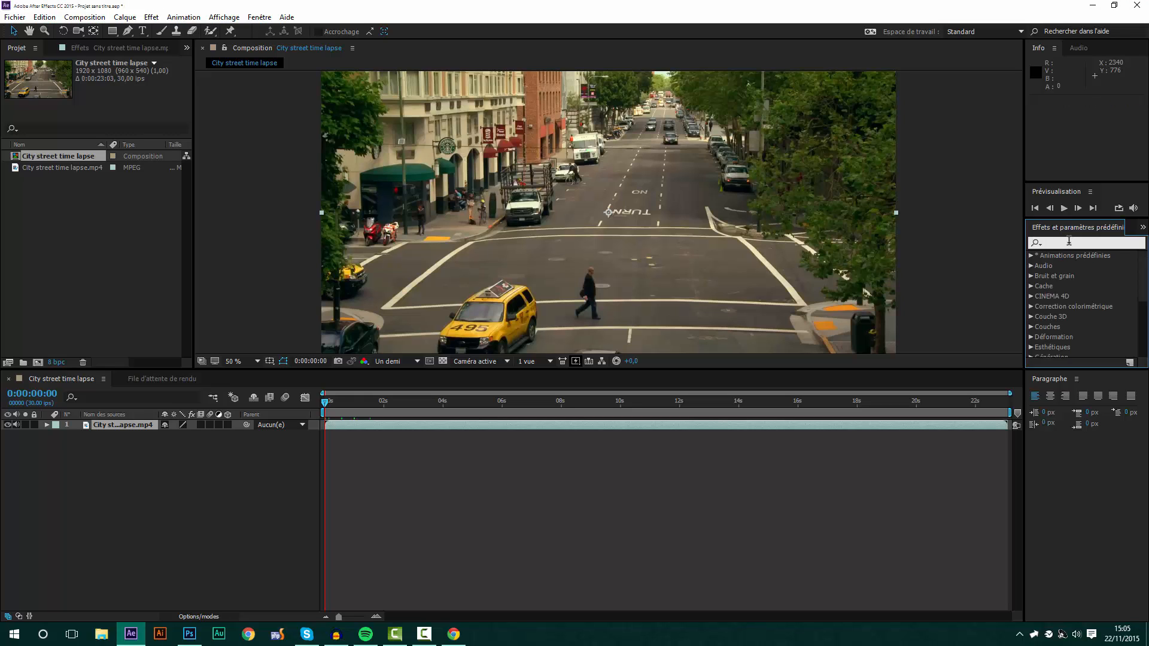
{"action": "type", "text": "contra"}
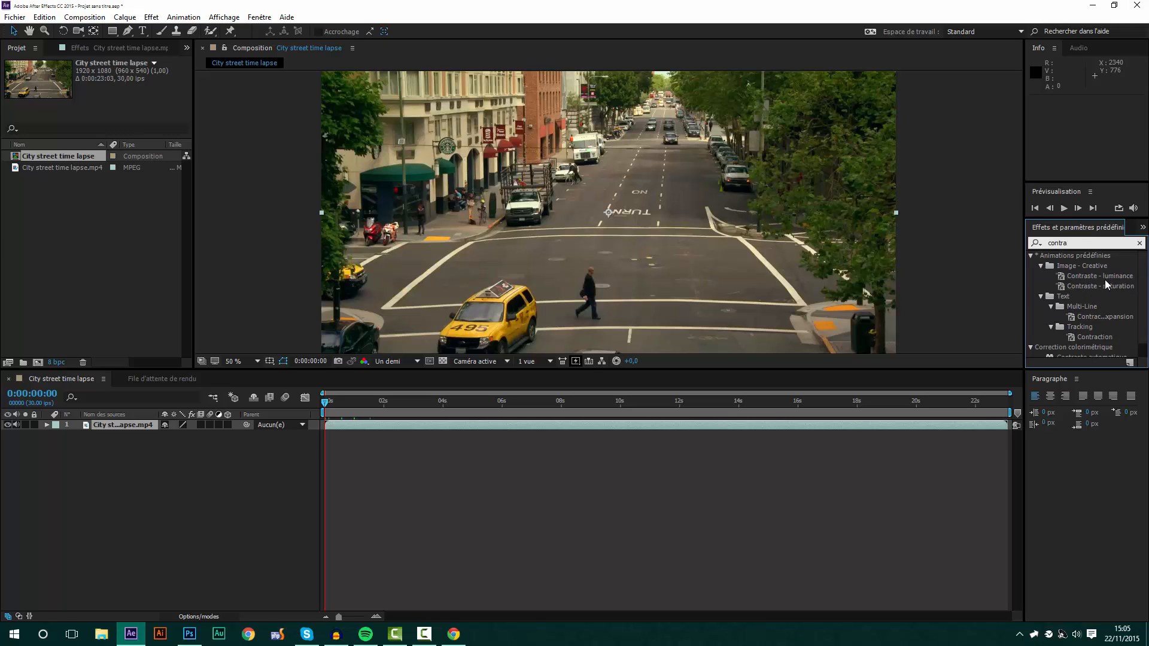
{"action": "scroll", "coordinate": [1093, 307], "scroll_direction": "down", "scroll_amount": 1}
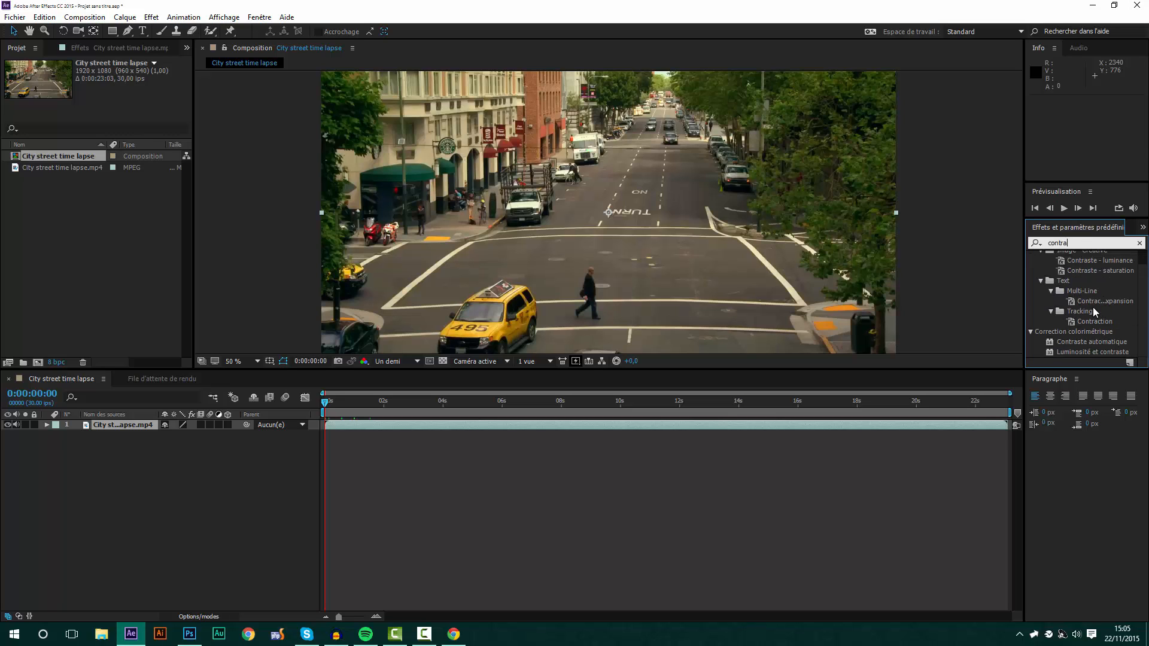
{"action": "left_click_drag", "start_coordinate": [1097, 350], "coordinate": [139, 426]}
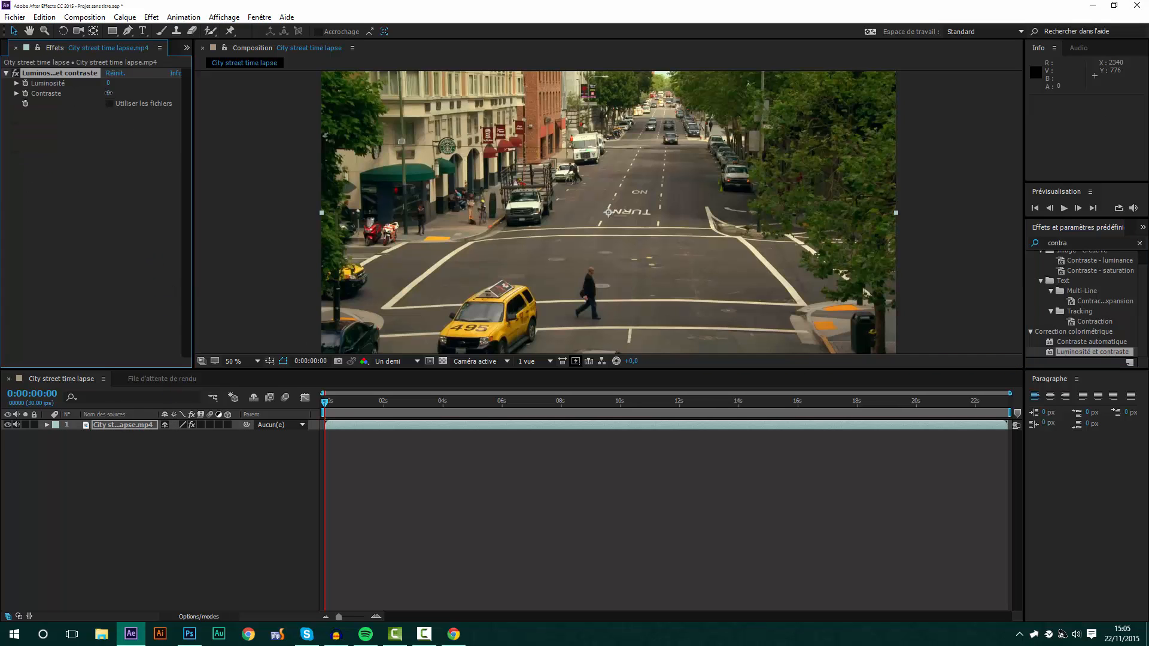
{"action": "left_click_drag", "start_coordinate": [108, 92], "coordinate": [142, 91]}
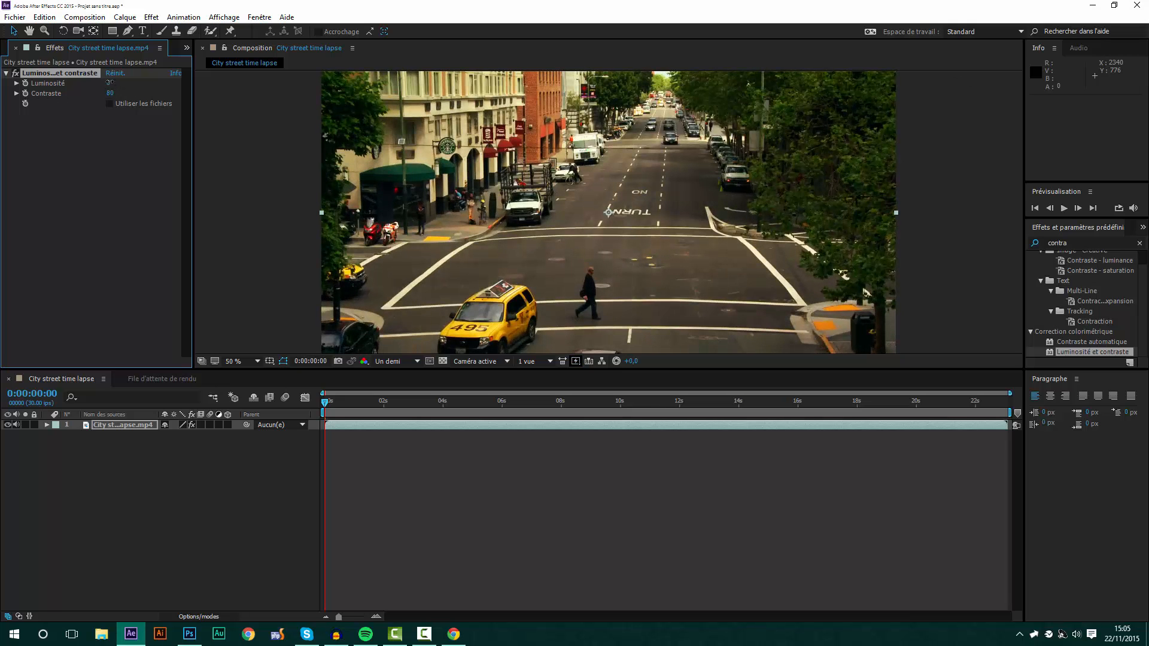
{"action": "left_click_drag", "start_coordinate": [109, 83], "coordinate": [122, 82]}
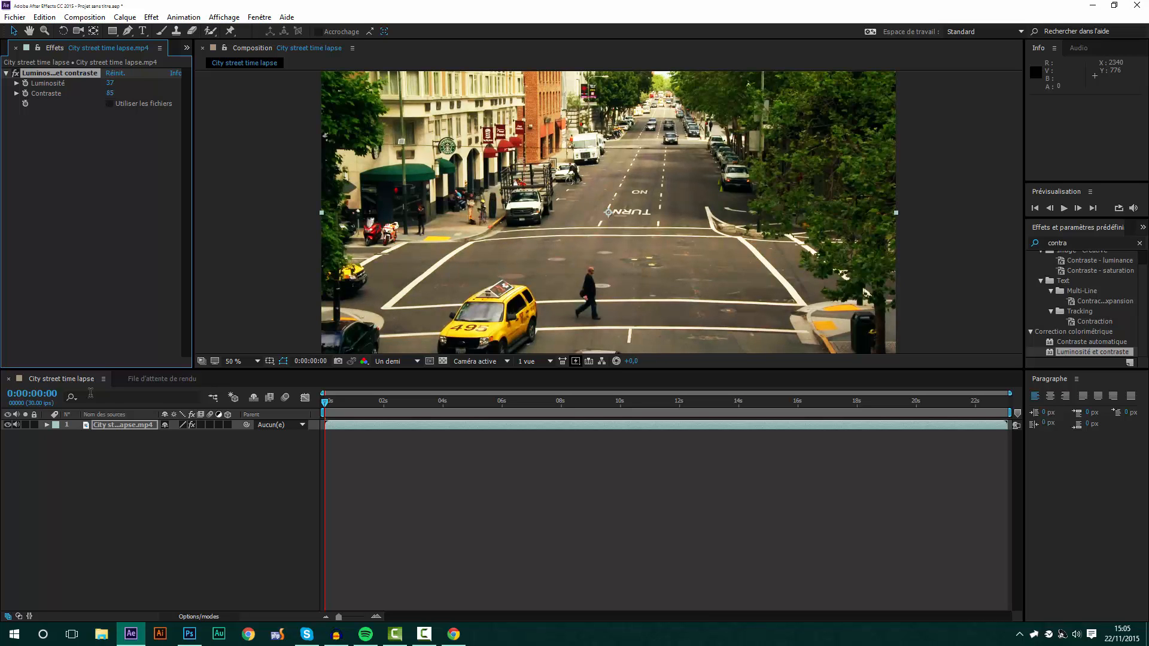
Duplicate the clip layer and apply Flou gaussien to the upper copy with an intensity of 12,9.
{"action": "left_click", "coordinate": [133, 422]}
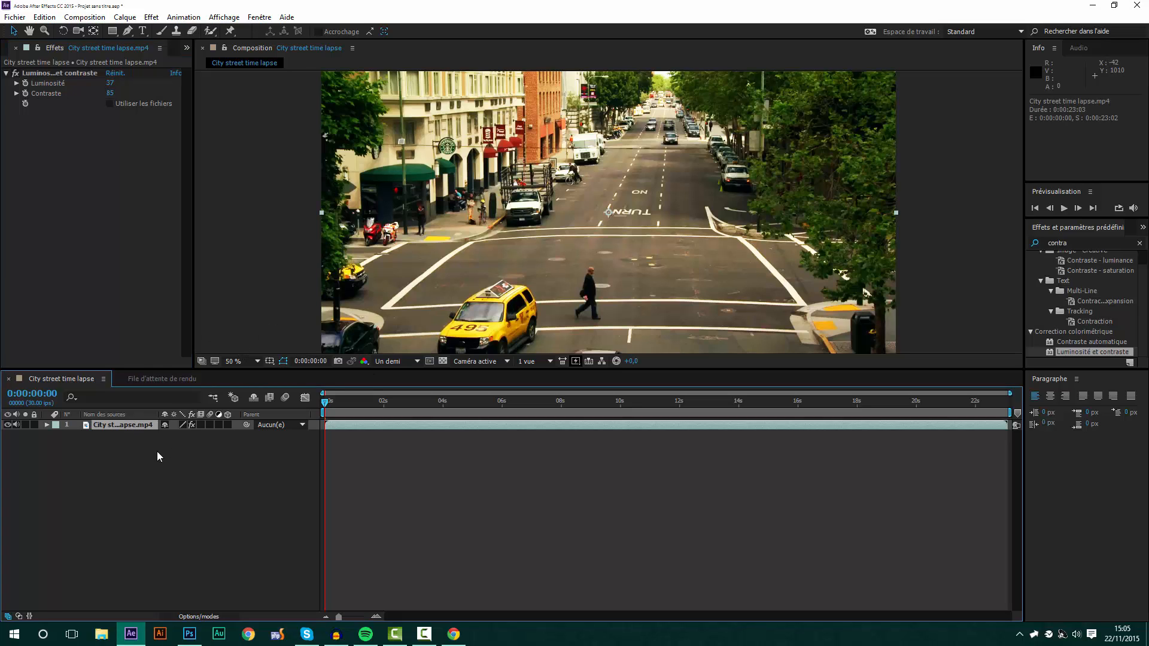
{"action": "key", "text": "ctrl+d"}
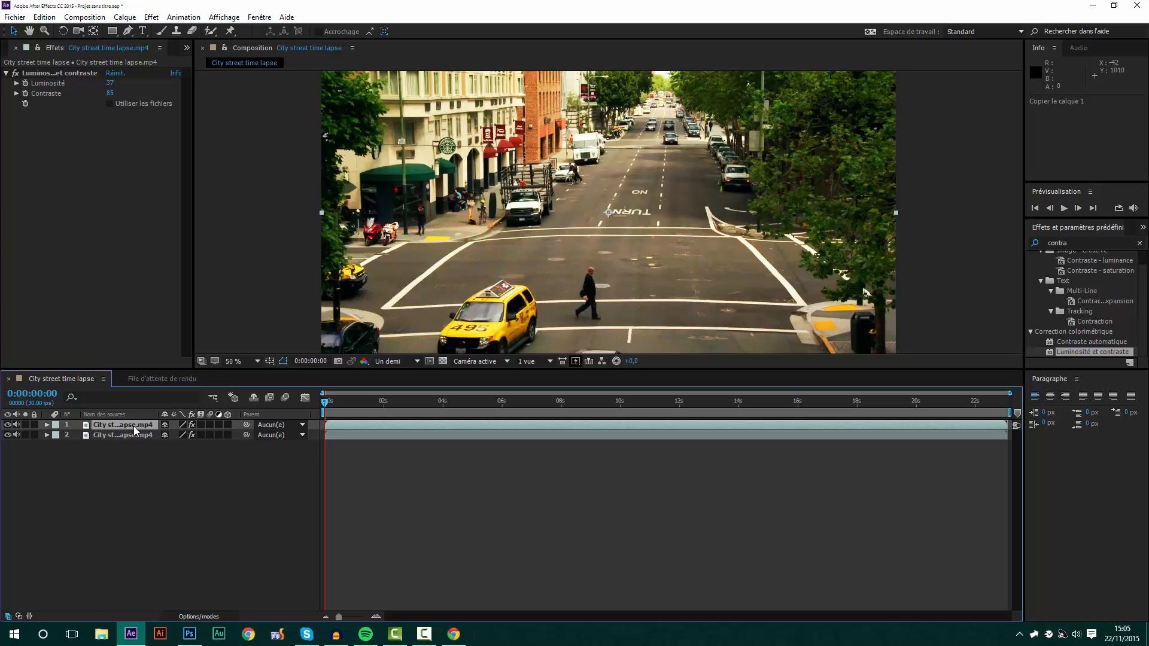
{"action": "left_click", "coordinate": [1087, 243]}
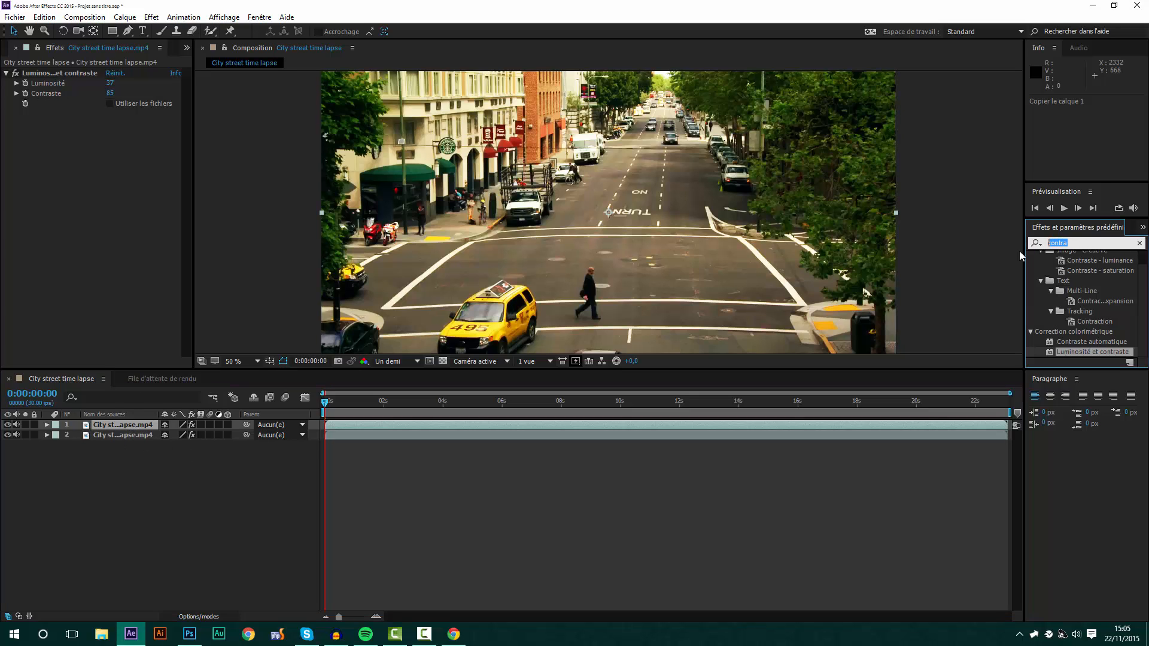
{"action": "type", "text": "flou"}
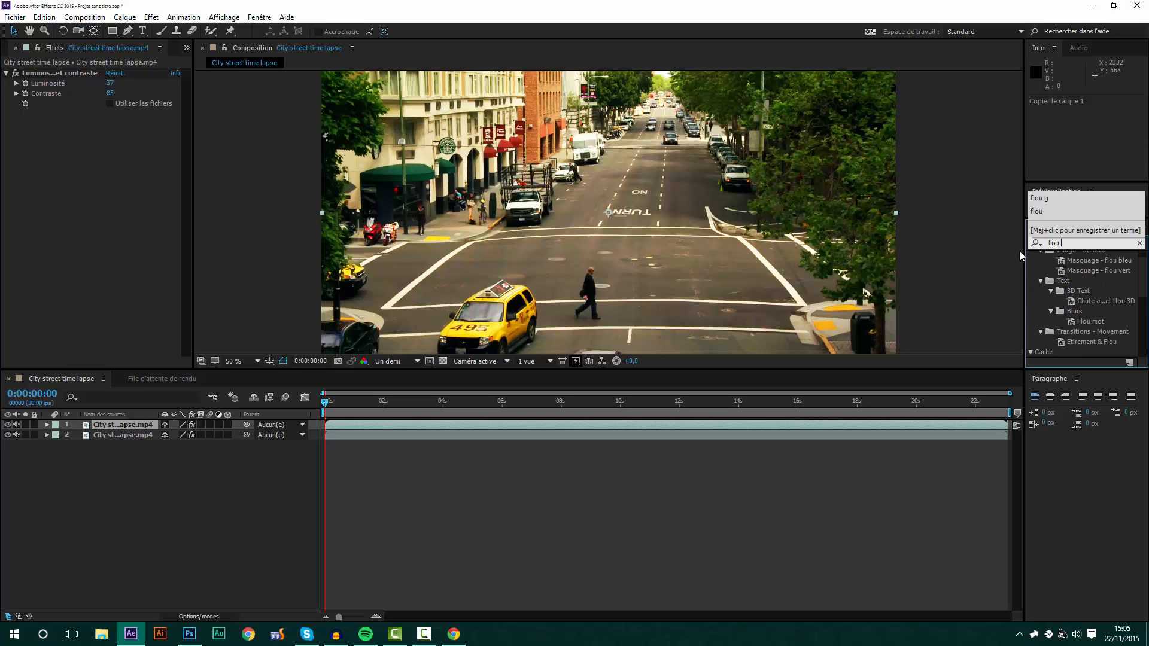
{"action": "type", "text": " g"}
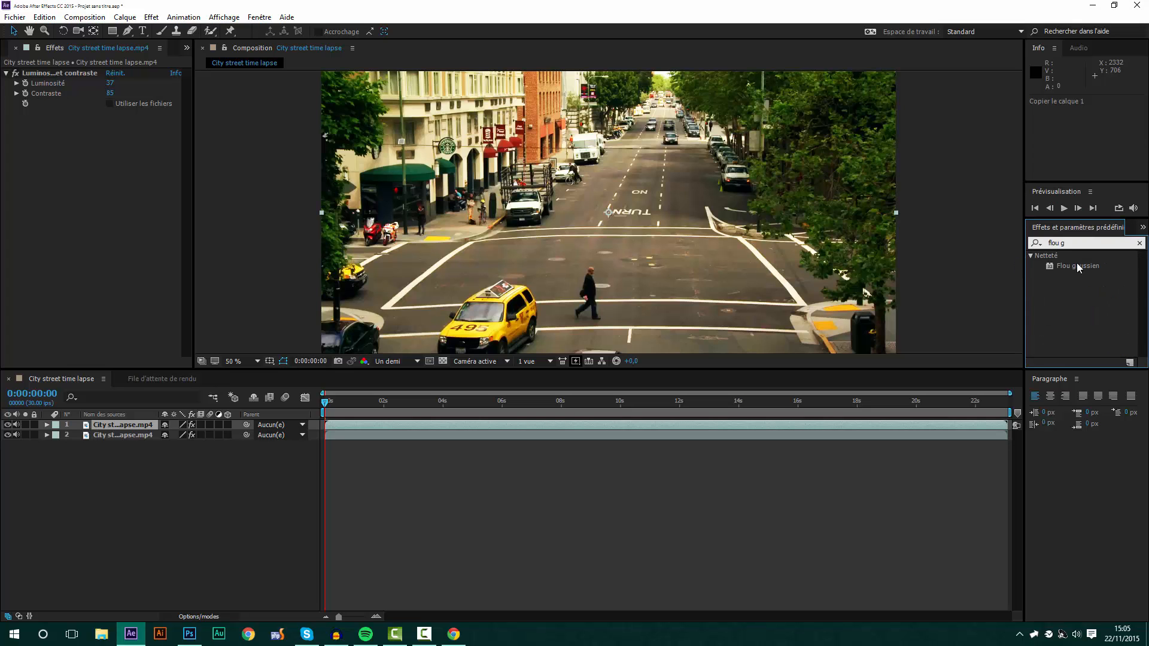
{"action": "left_click_drag", "start_coordinate": [1077, 266], "coordinate": [126, 426]}
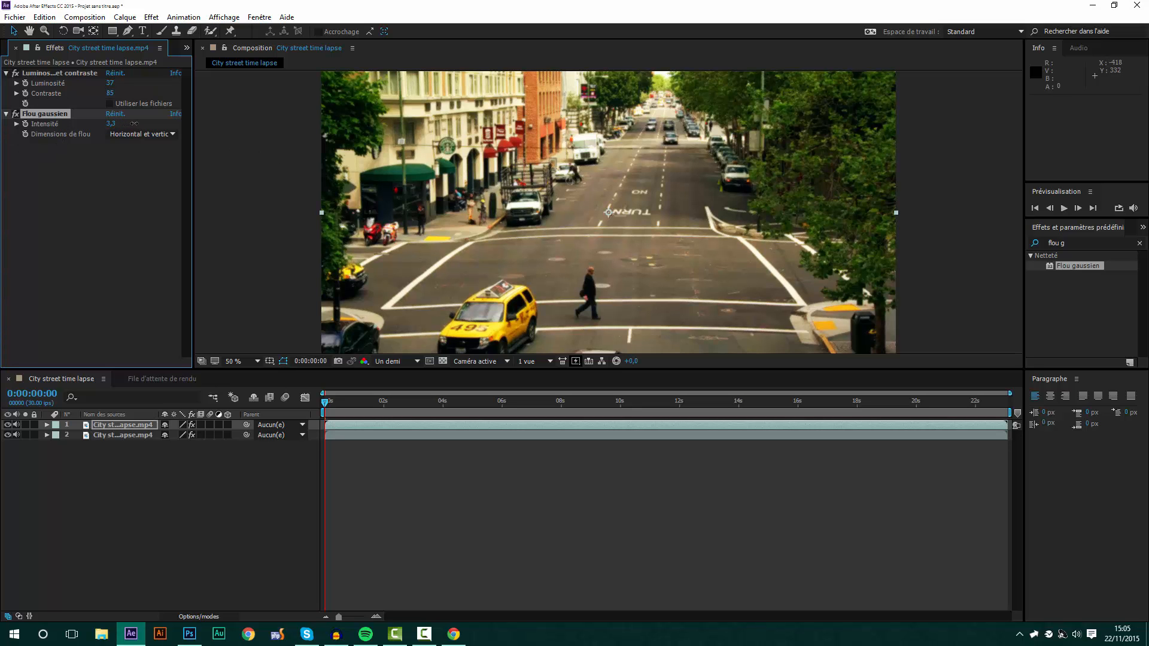
{"action": "left_click_drag", "start_coordinate": [145, 123], "coordinate": [186, 122]}
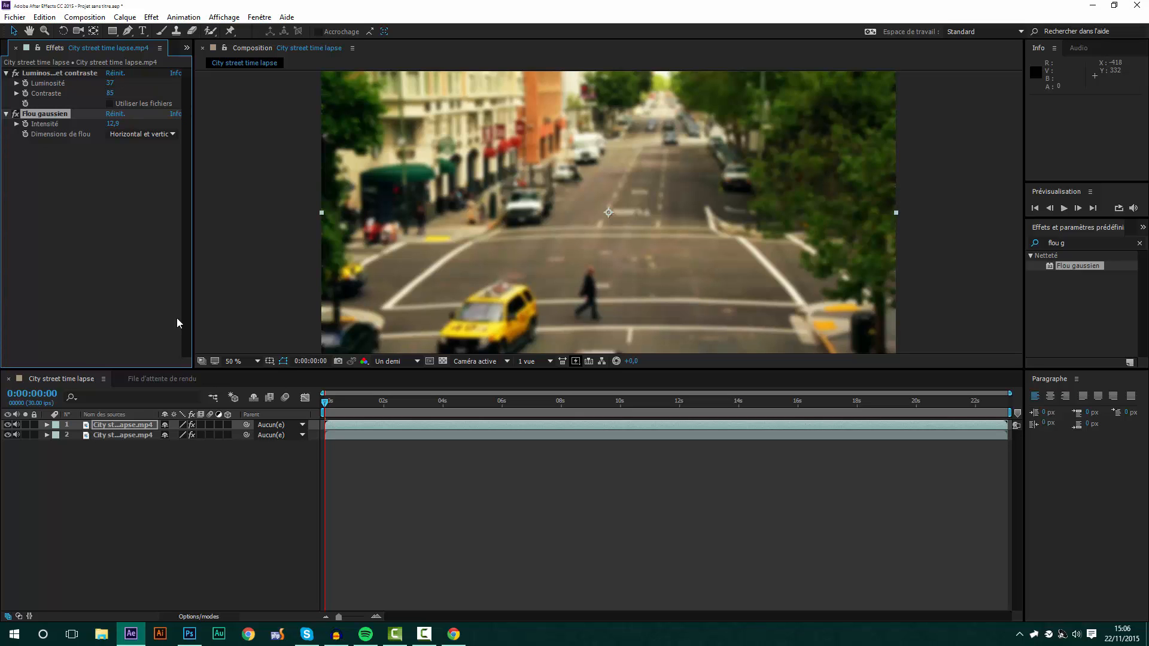
Draw a rectangular mask over the upper half of the blurred copy and feather its edge by 27 pixels.
{"action": "scroll", "coordinate": [221, 315], "scroll_direction": "down", "scroll_amount": 2}
{"action": "left_click", "coordinate": [113, 31]}
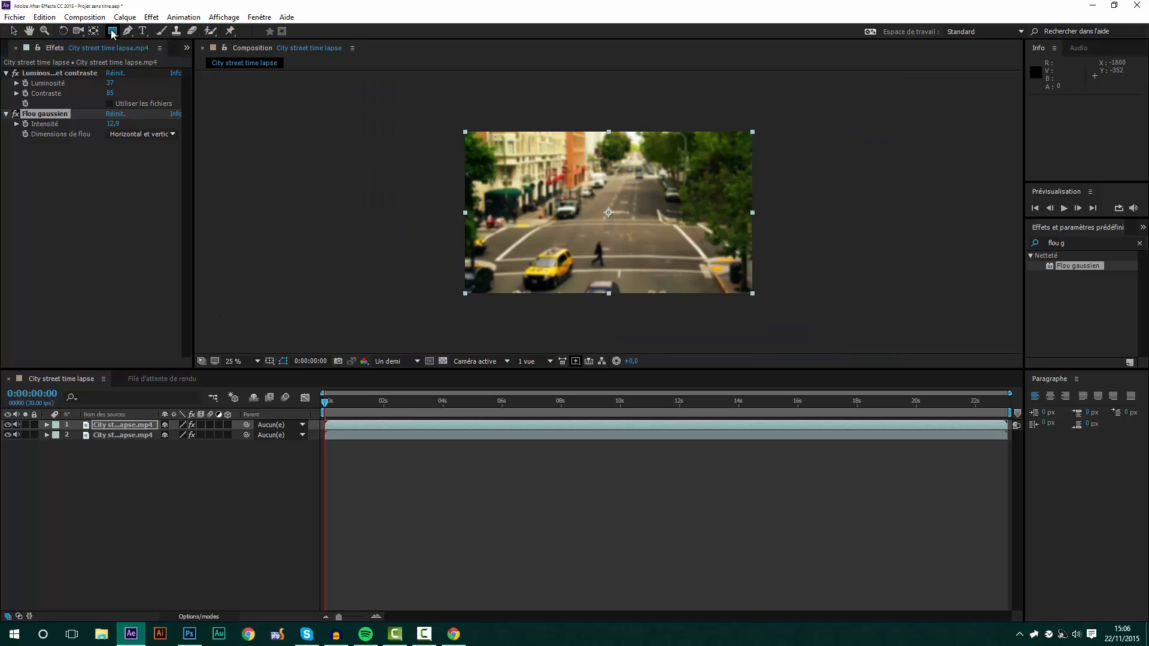
{"action": "mouse_move", "coordinate": [449, 109]}
{"action": "left_mouse_down"}
{"action": "mouse_move", "coordinate": [730, 264]}
{"action": "mouse_move", "coordinate": [777, 249]}
{"action": "mouse_move", "coordinate": [785, 215]}
{"action": "mouse_move", "coordinate": [767, 214]}
{"action": "left_mouse_up"}
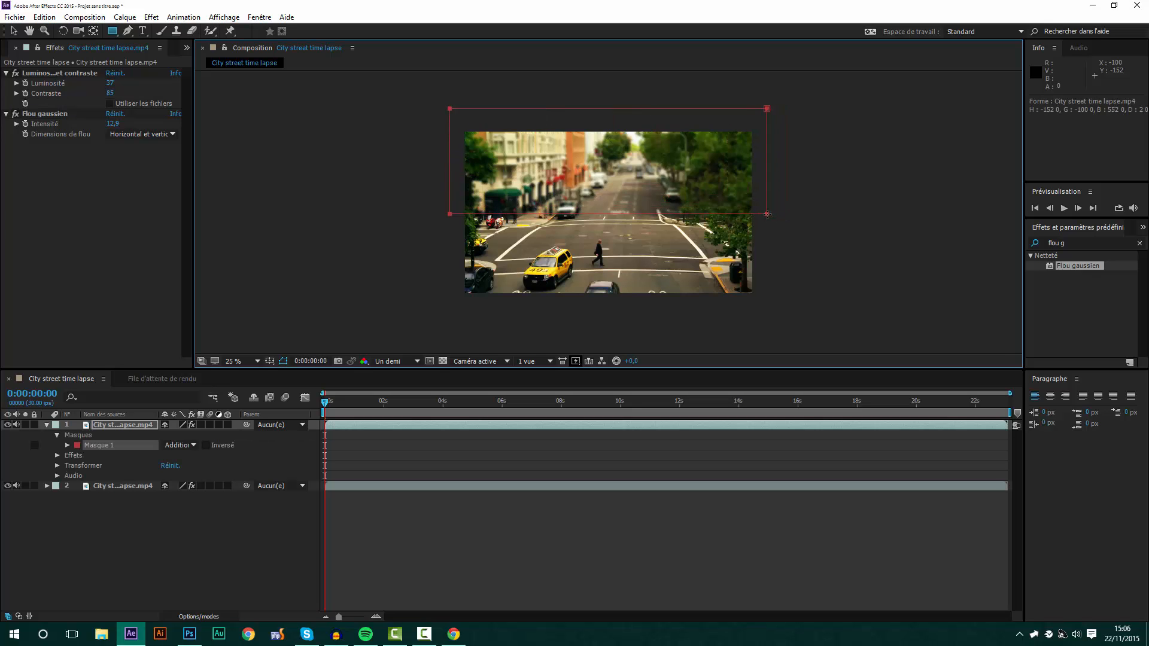
{"action": "left_click", "coordinate": [68, 446]}
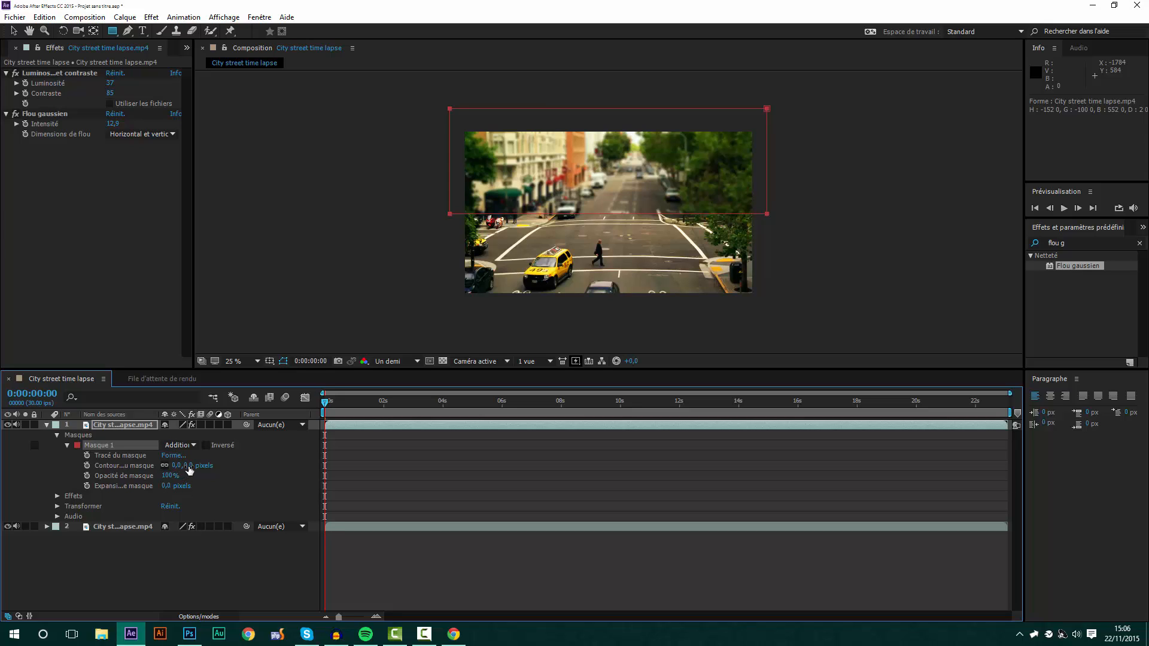
{"action": "left_click_drag", "start_coordinate": [187, 465], "coordinate": [199, 465]}
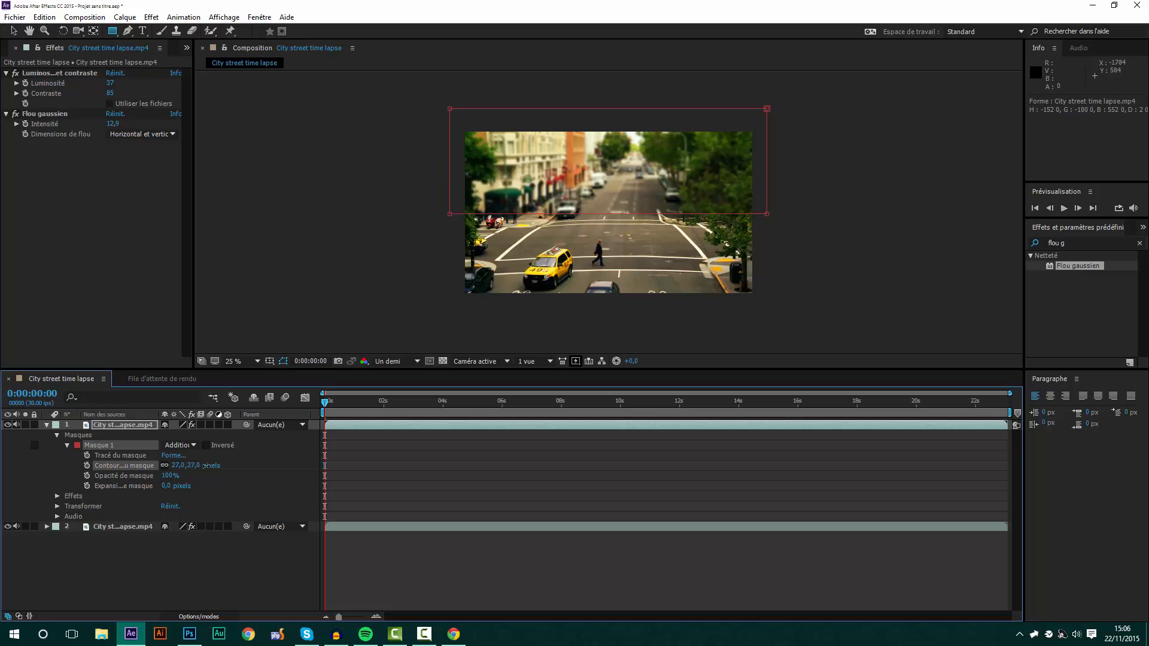
Add vertices with the Pen tool along the mask's lower edge near the tree and one on its right edge.
{"action": "key", "text": "period"}
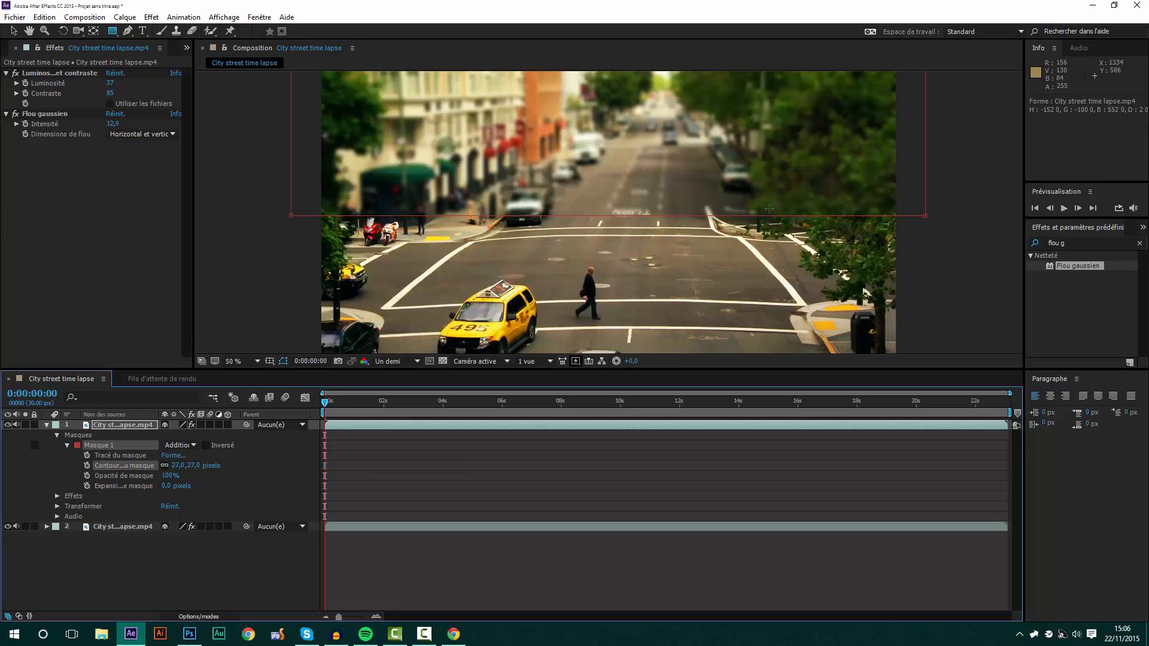
{"action": "left_click", "coordinate": [128, 30]}
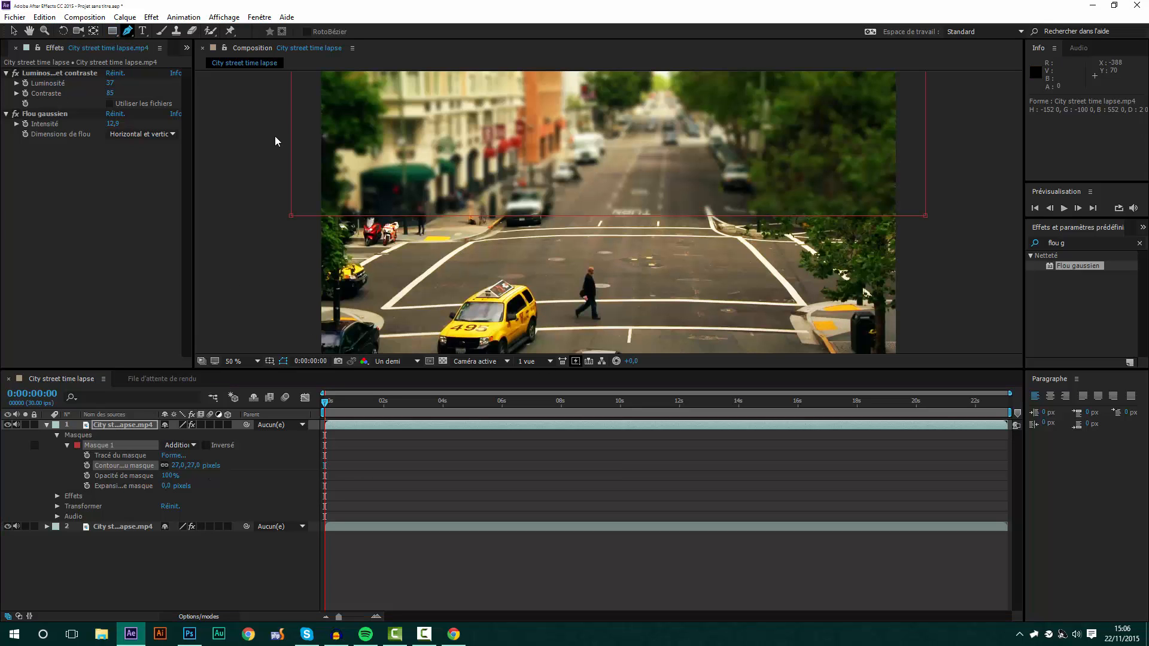
{"action": "left_click", "coordinate": [801, 217]}
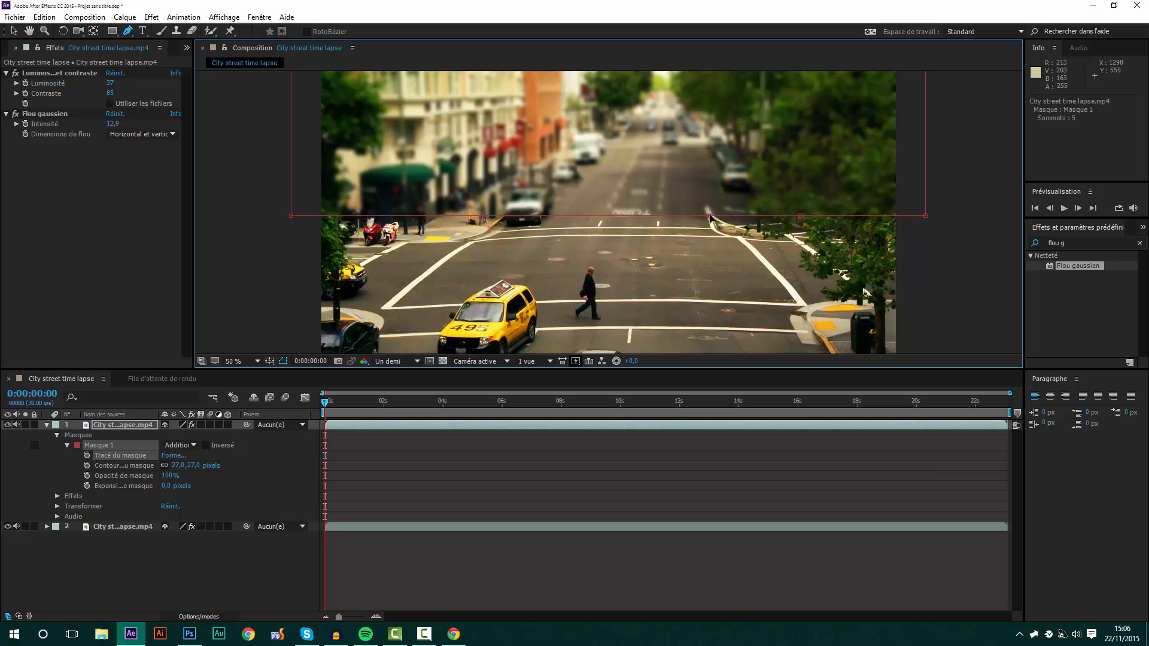
{"action": "left_click", "coordinate": [885, 216]}
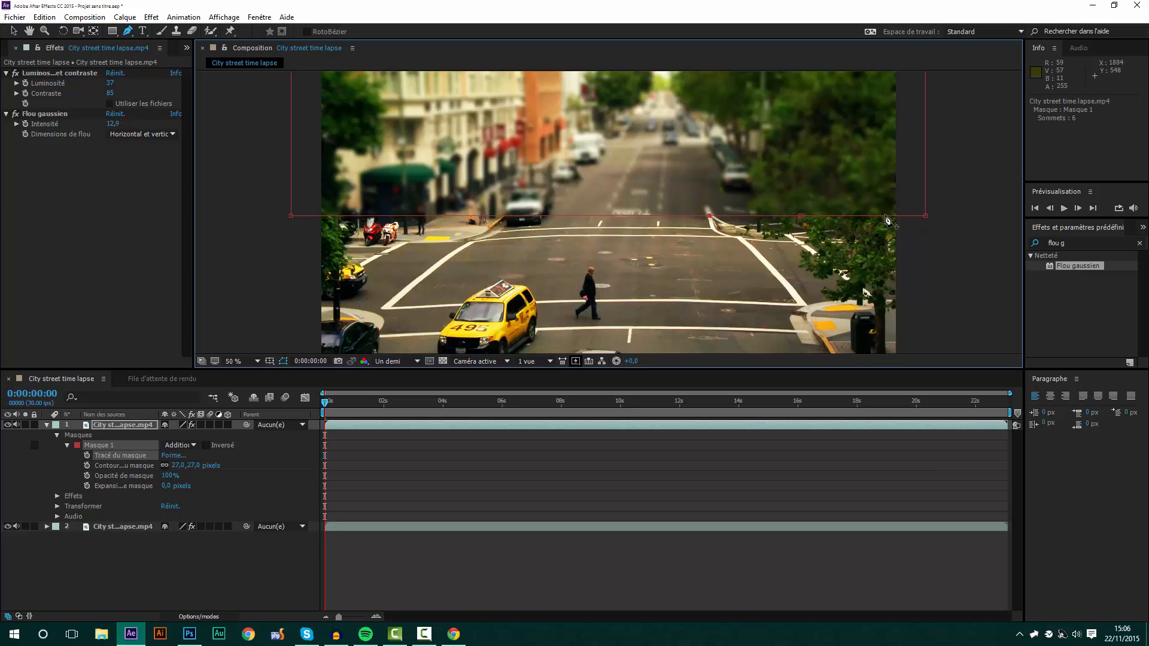
{"action": "left_click", "coordinate": [925, 130]}
{"action": "left_click", "coordinate": [13, 31]}
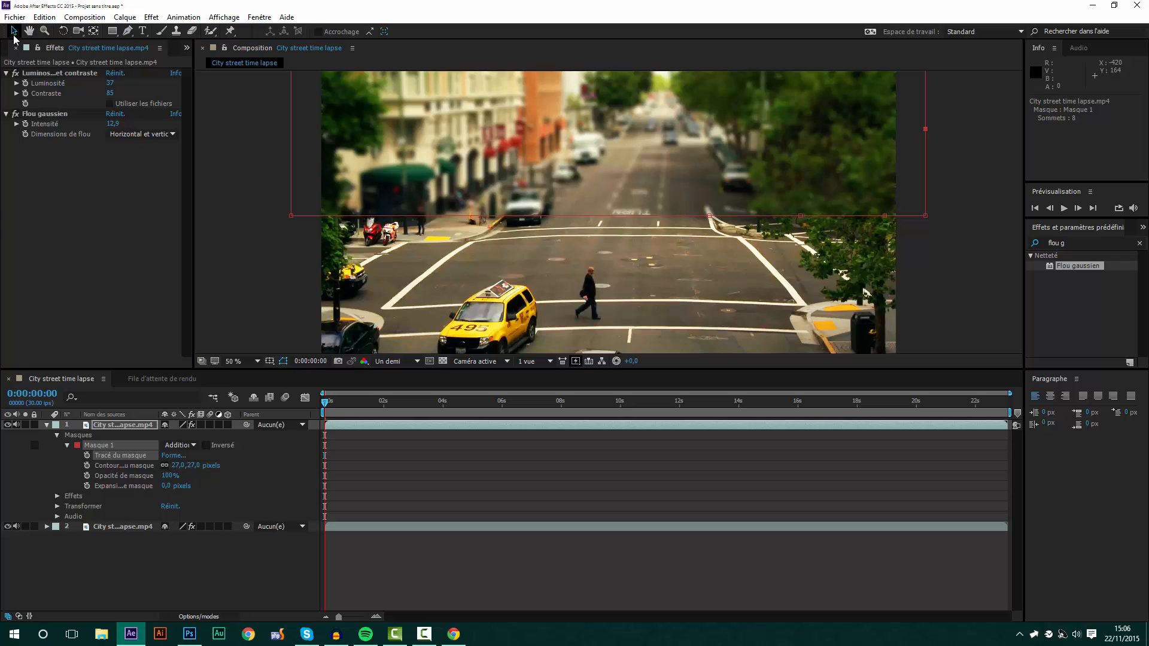
Move the mask's right-hand vertices around the large tree's outline so the tree is left out of the blurred area.
{"action": "left_click_drag", "start_coordinate": [776, 198], "coordinate": [727, 286]}
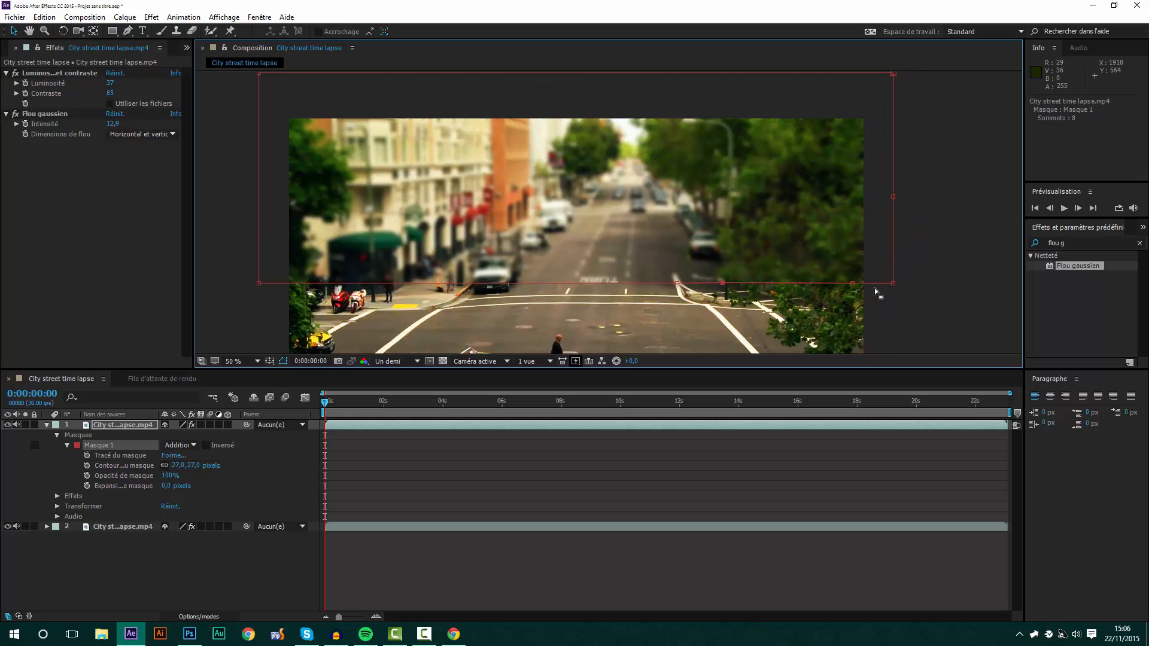
{"action": "left_click_drag", "start_coordinate": [852, 283], "coordinate": [728, 208]}
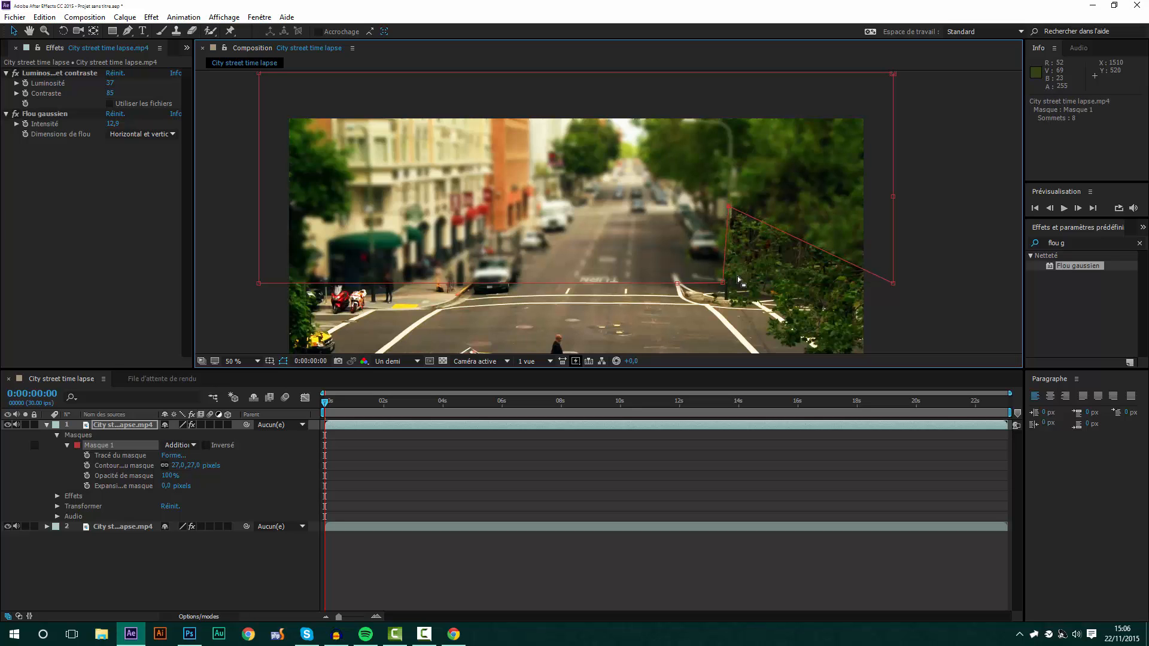
{"action": "left_click_drag", "start_coordinate": [723, 283], "coordinate": [718, 279]}
{"action": "left_click_drag", "start_coordinate": [893, 283], "coordinate": [752, 145]}
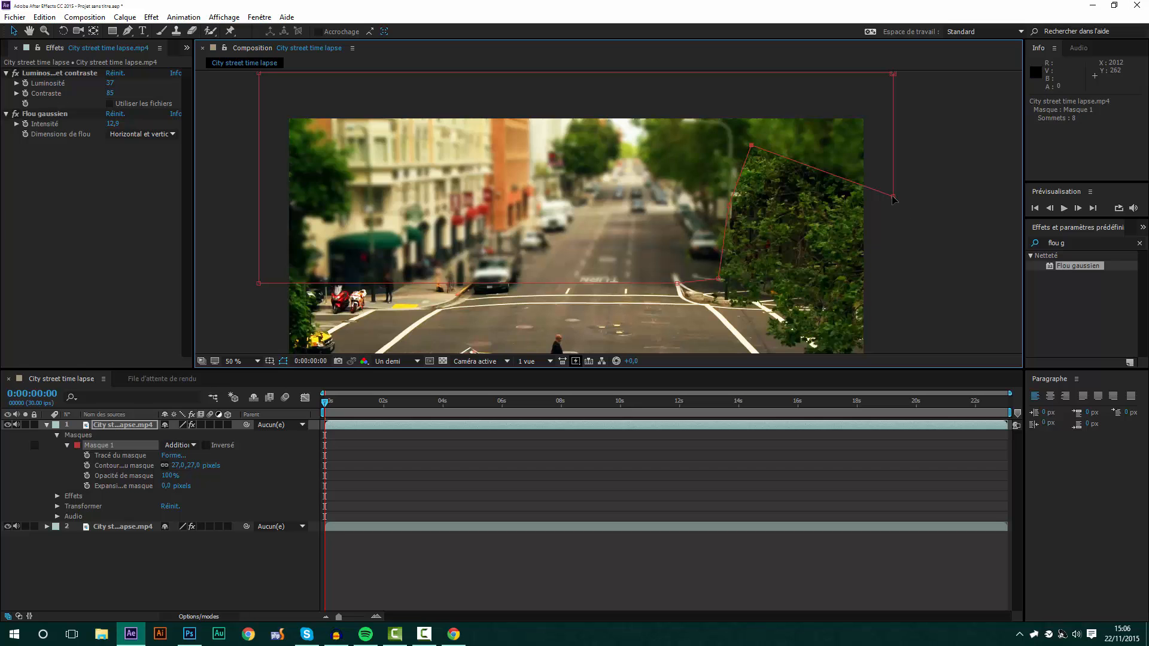
{"action": "left_click_drag", "start_coordinate": [894, 197], "coordinate": [888, 93]}
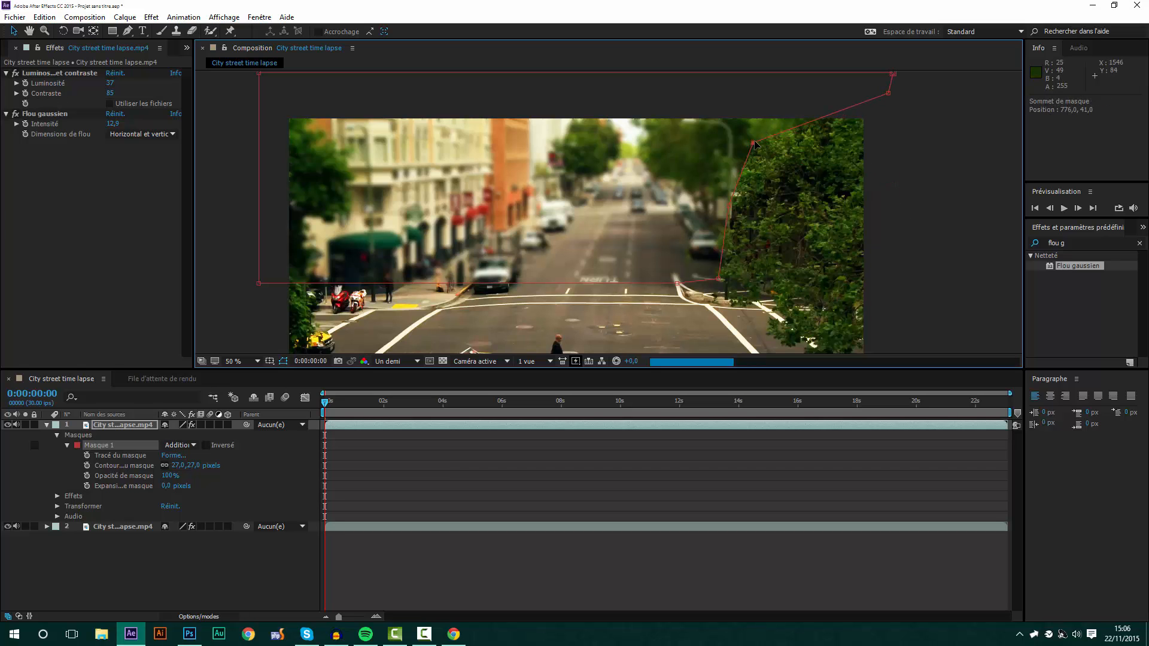
{"action": "left_click_drag", "start_coordinate": [754, 144], "coordinate": [750, 118]}
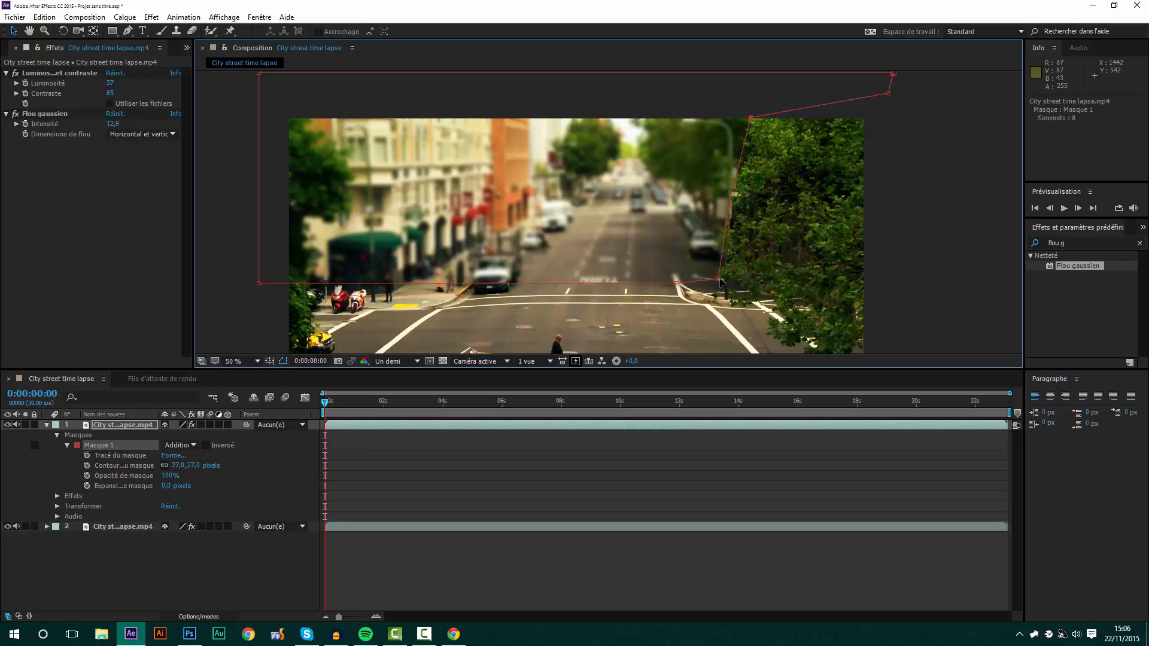
{"action": "left_click_drag", "start_coordinate": [719, 278], "coordinate": [822, 242]}
Draw a second rectangular mask across the bottom strip of the blurred copy and feather it by 353 pixels.
{"action": "key", "text": "space"}
{"action": "key", "text": "comma"}
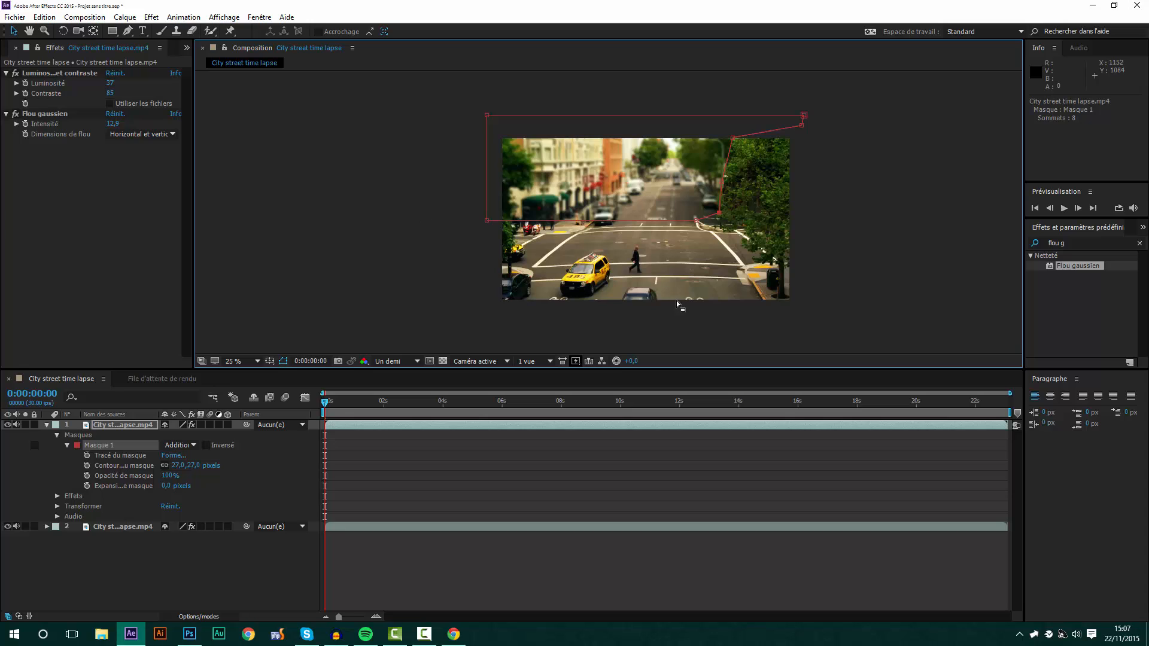
{"action": "left_click_drag", "start_coordinate": [677, 304], "coordinate": [651, 246]}
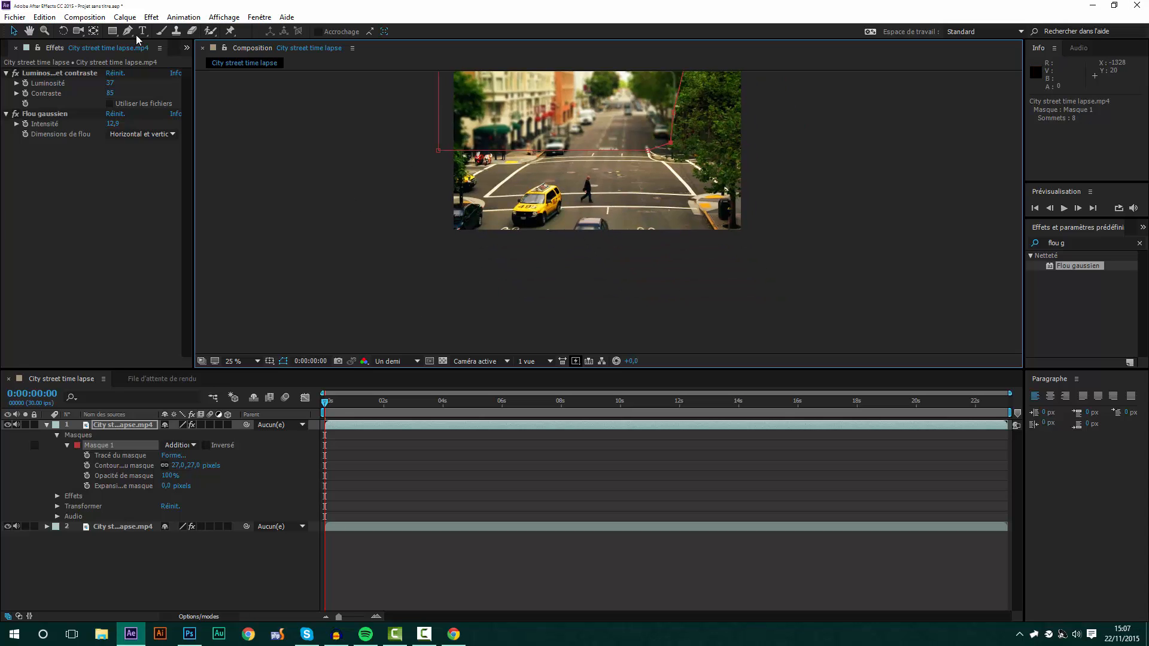
{"action": "left_click", "coordinate": [112, 30]}
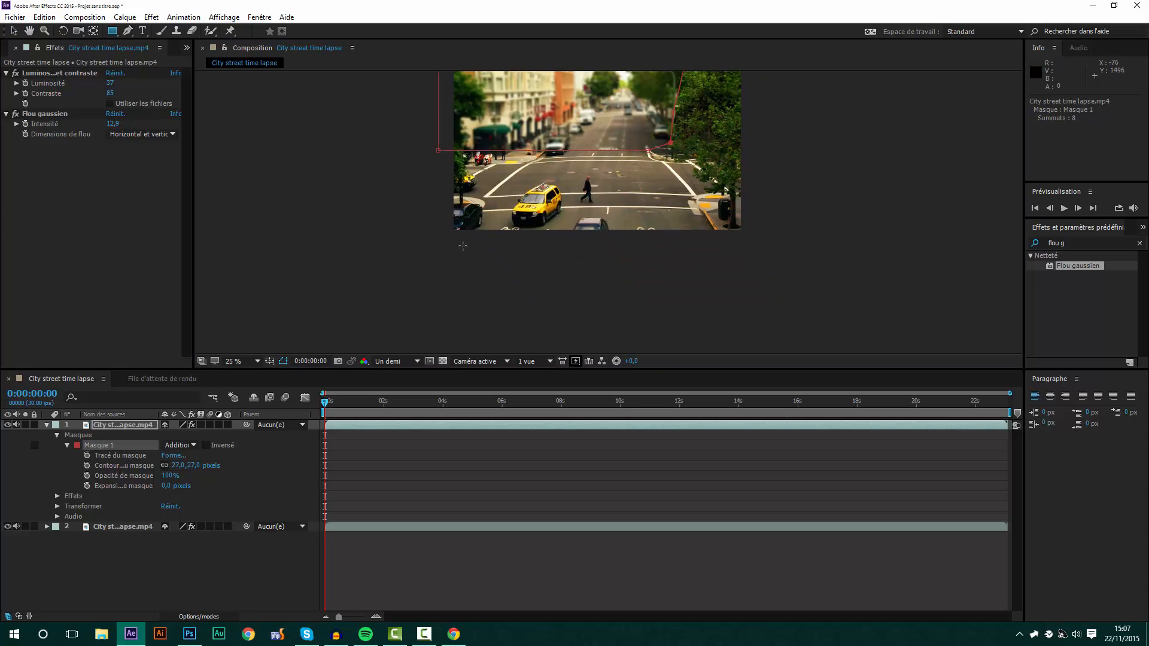
{"action": "left_click_drag", "start_coordinate": [426, 303], "coordinate": [875, 257]}
{"action": "key", "text": "period"}
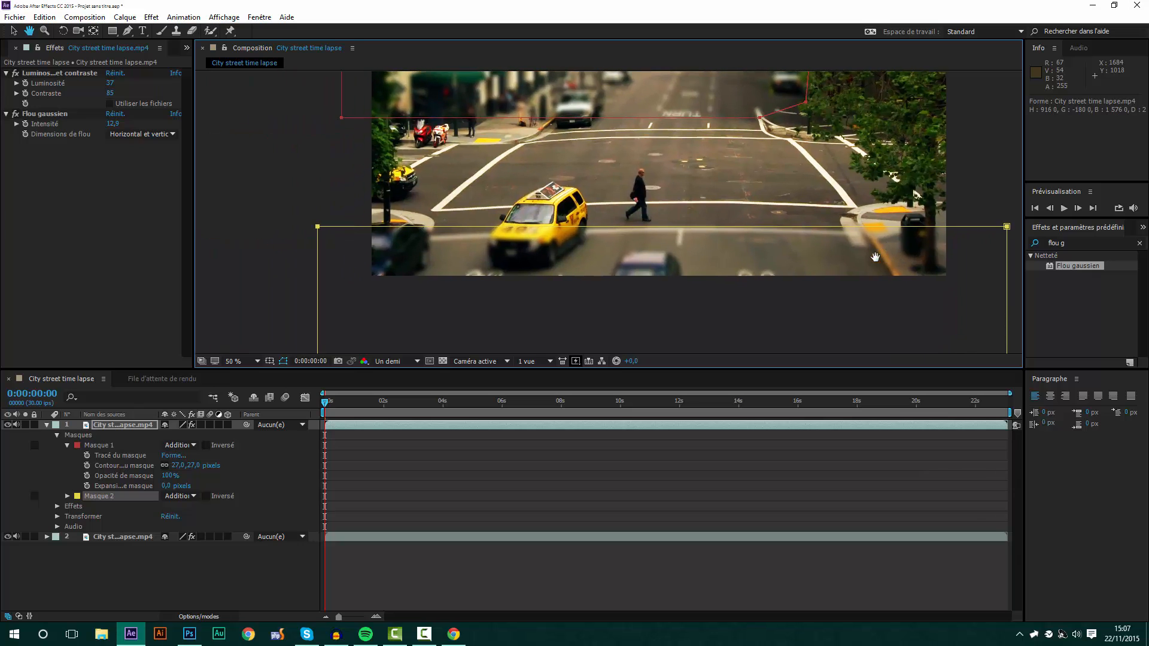
{"action": "left_click_drag", "start_coordinate": [693, 283], "coordinate": [697, 307]}
{"action": "left_click", "coordinate": [67, 496]}
{"action": "left_click_drag", "start_coordinate": [174, 517], "coordinate": [299, 502]}
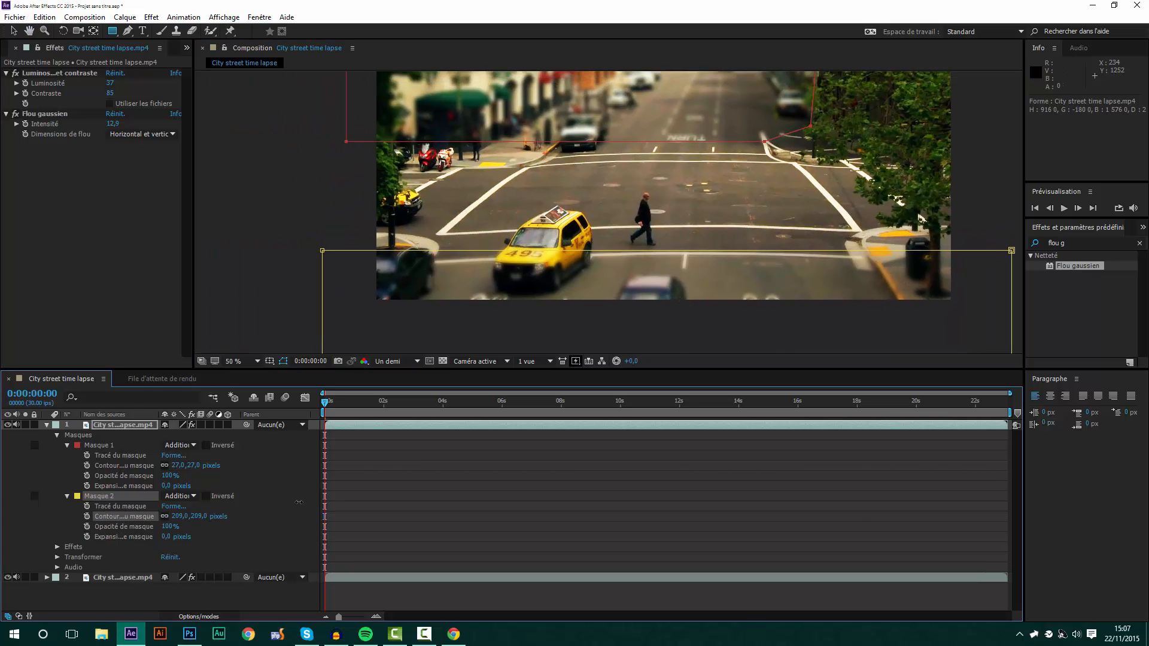
Reshape the second mask by moving its upper-left vertex slightly inward and down.
{"action": "left_click", "coordinate": [15, 17]}
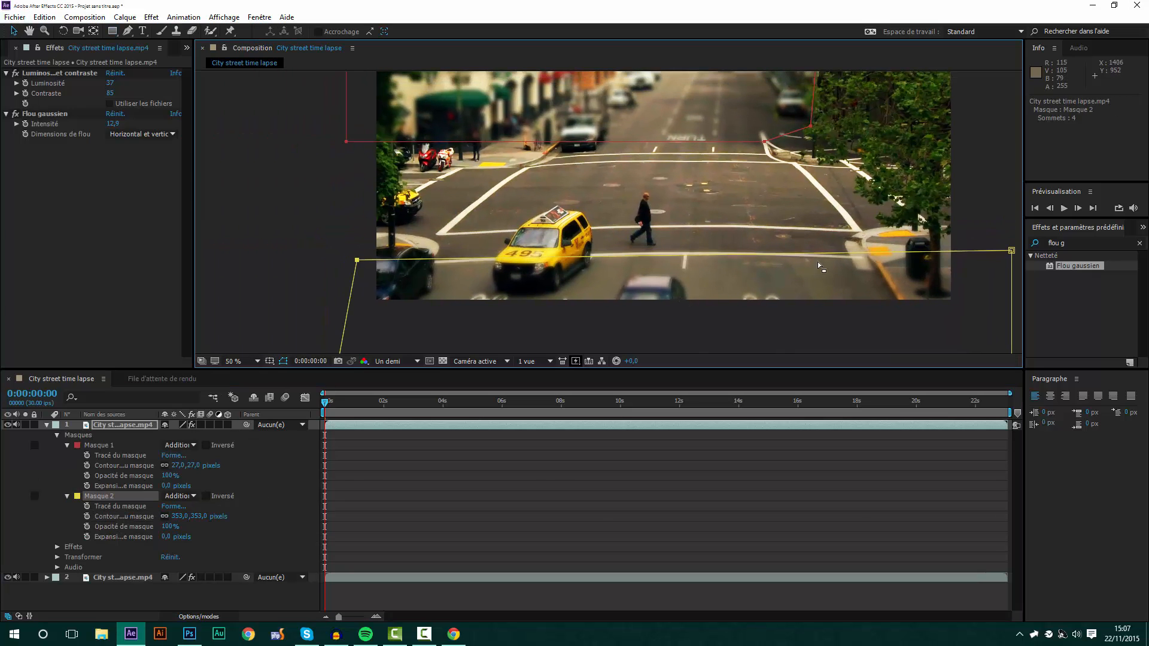